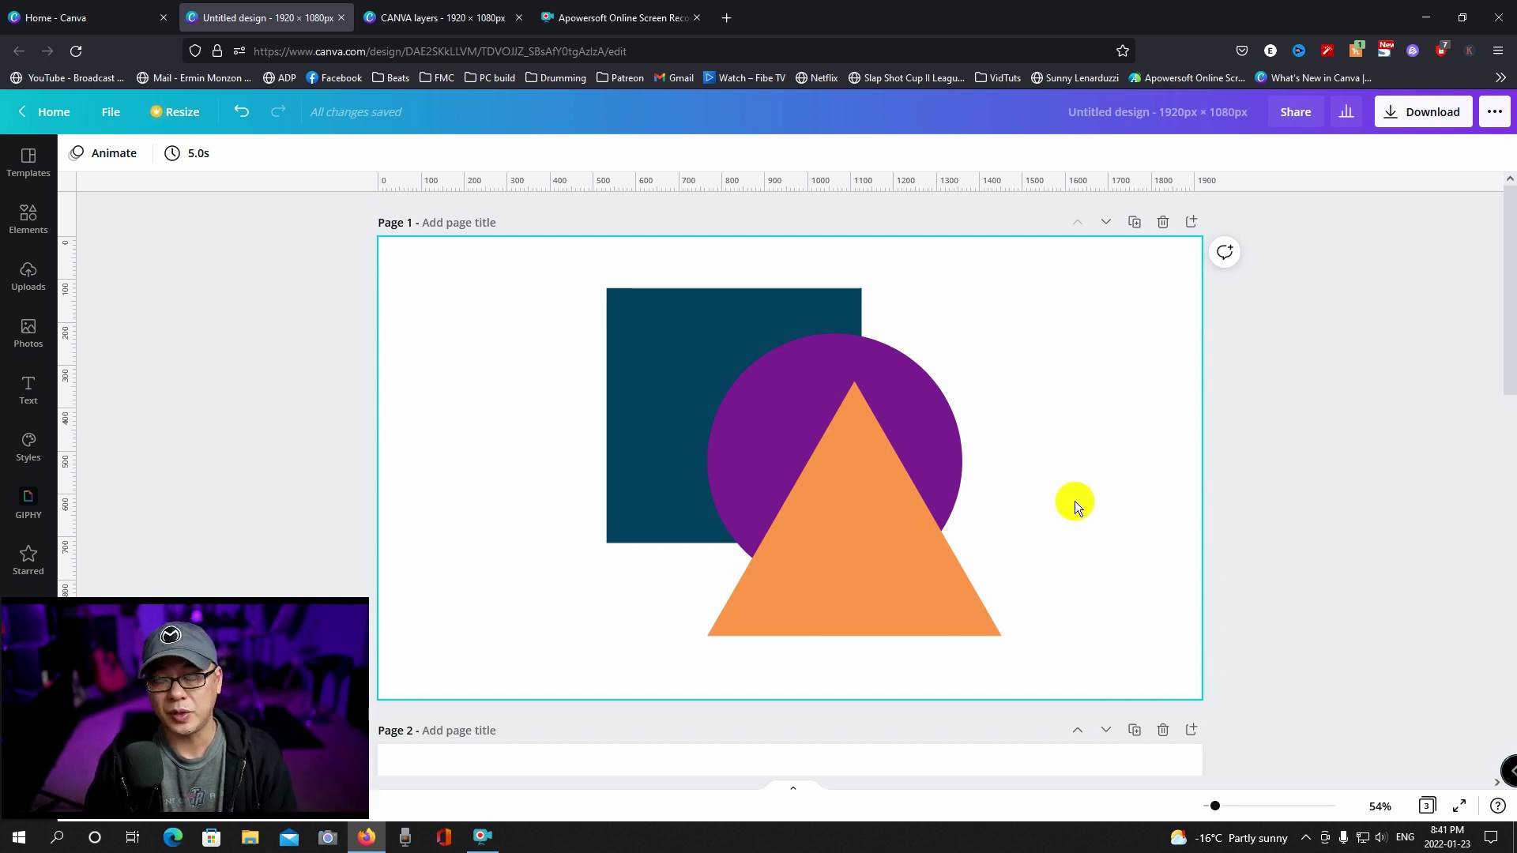
Send the orange triangle one layer back, behind the purple circle
left_click(657, 350)
left_click(890, 598)
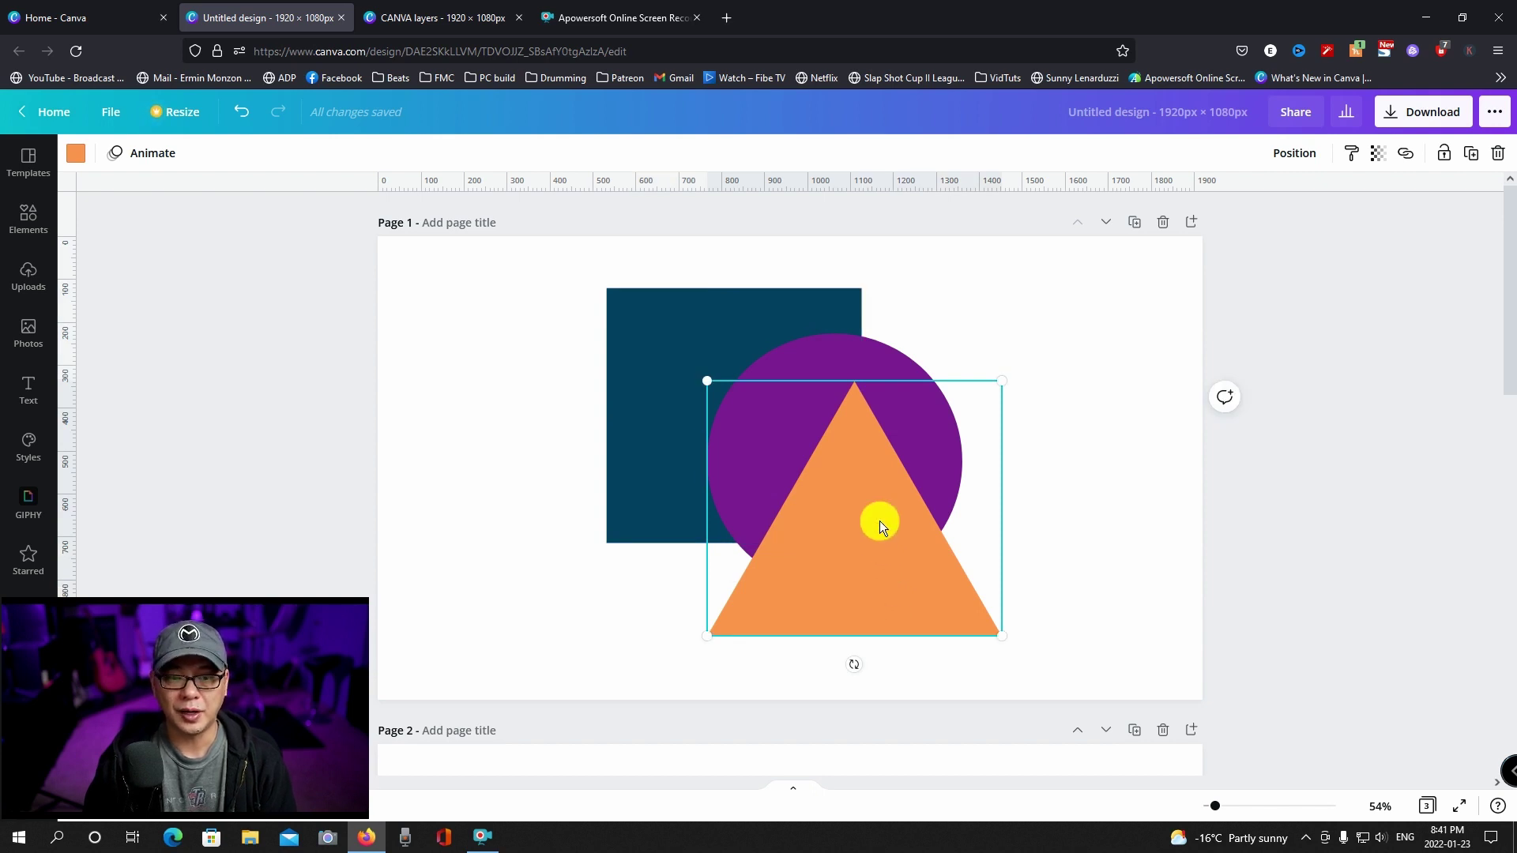
left_click(798, 358)
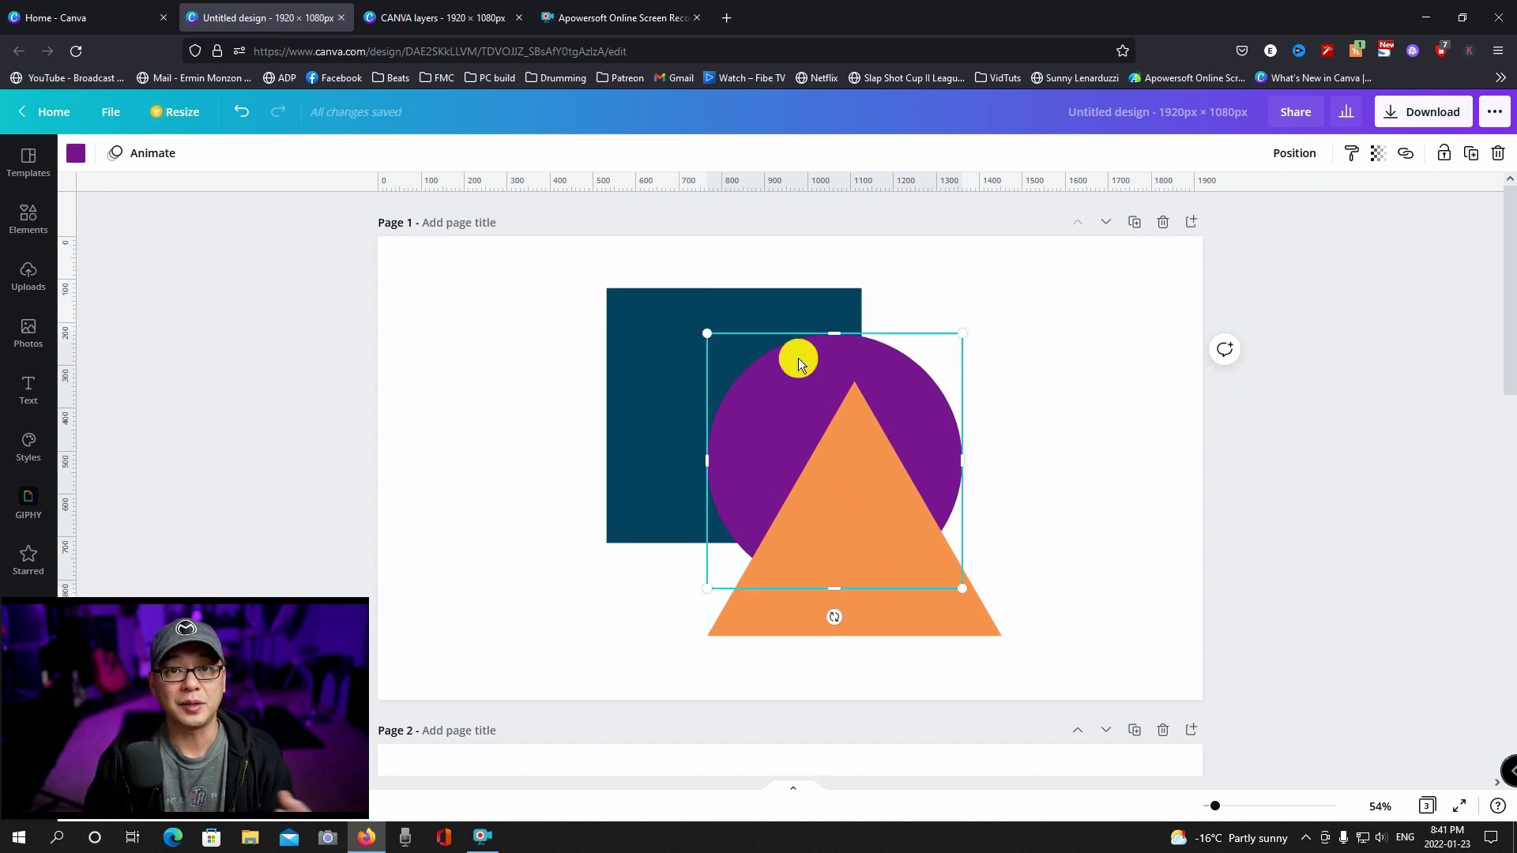
left_click(1073, 547)
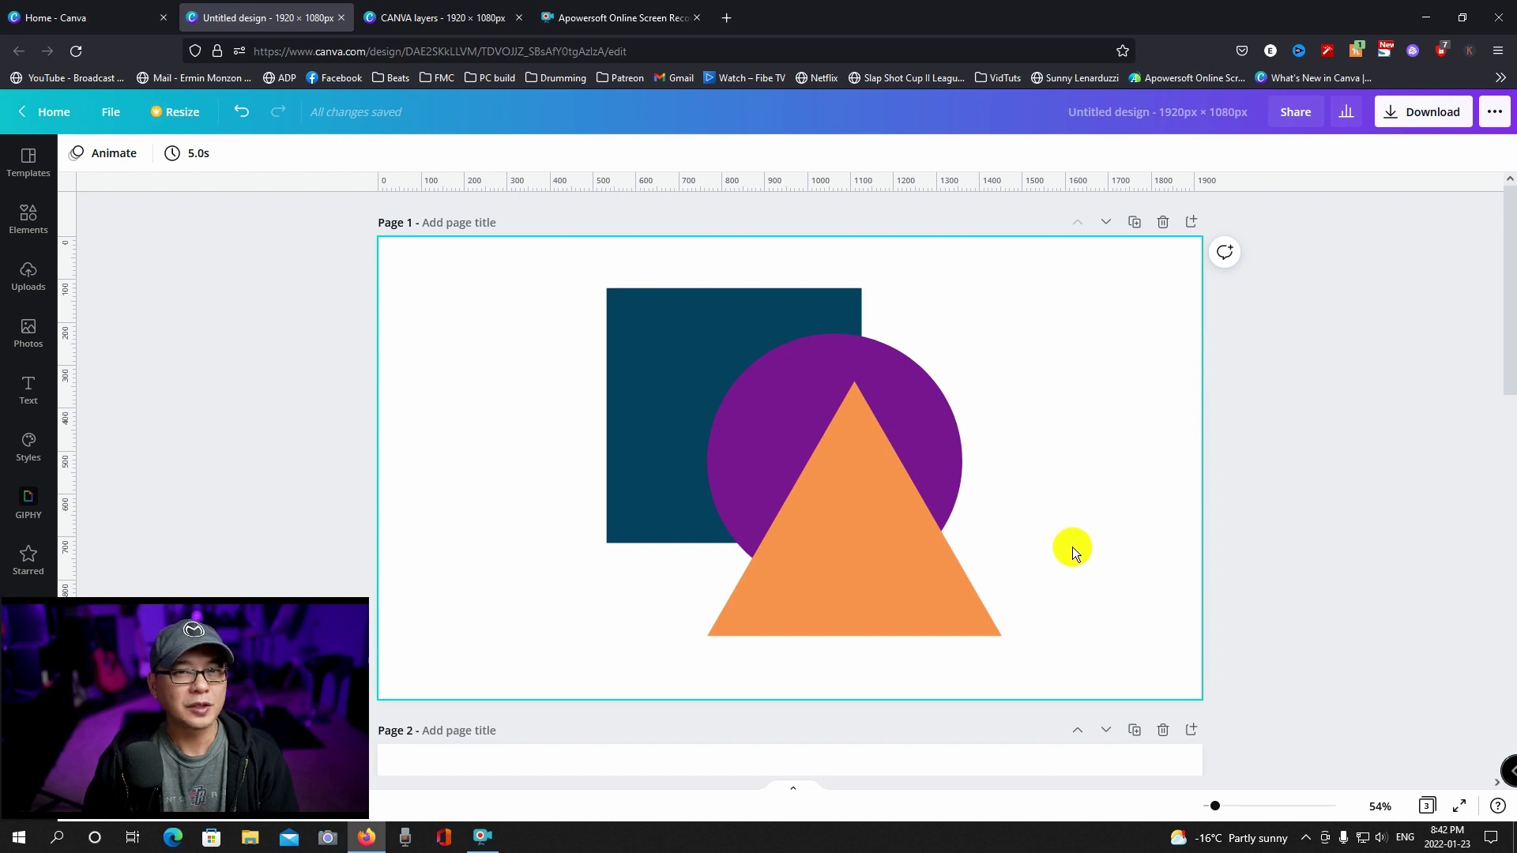
right_click(823, 546)
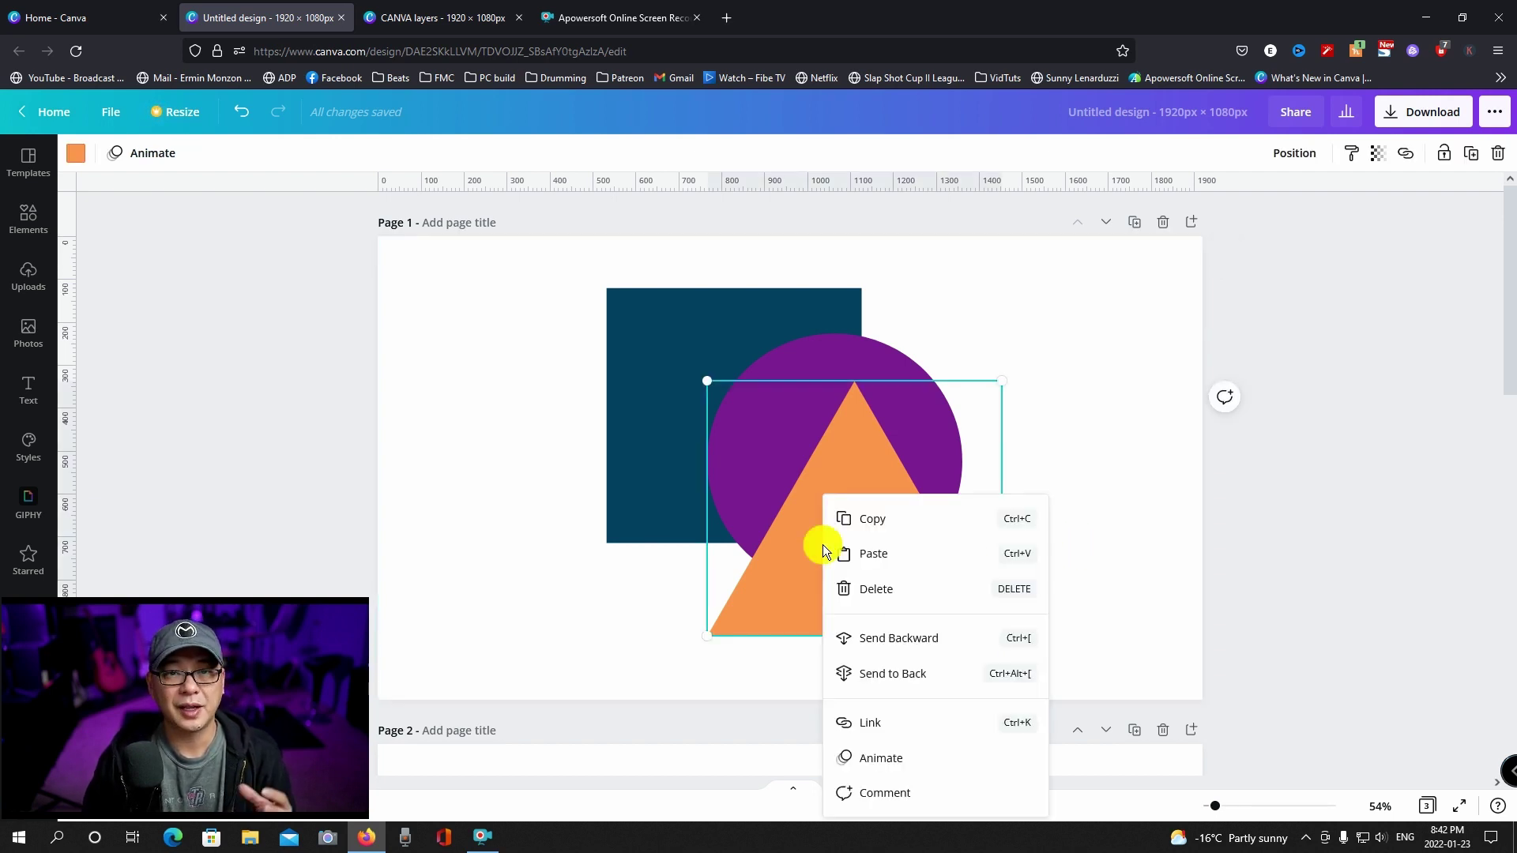
left_click(887, 643)
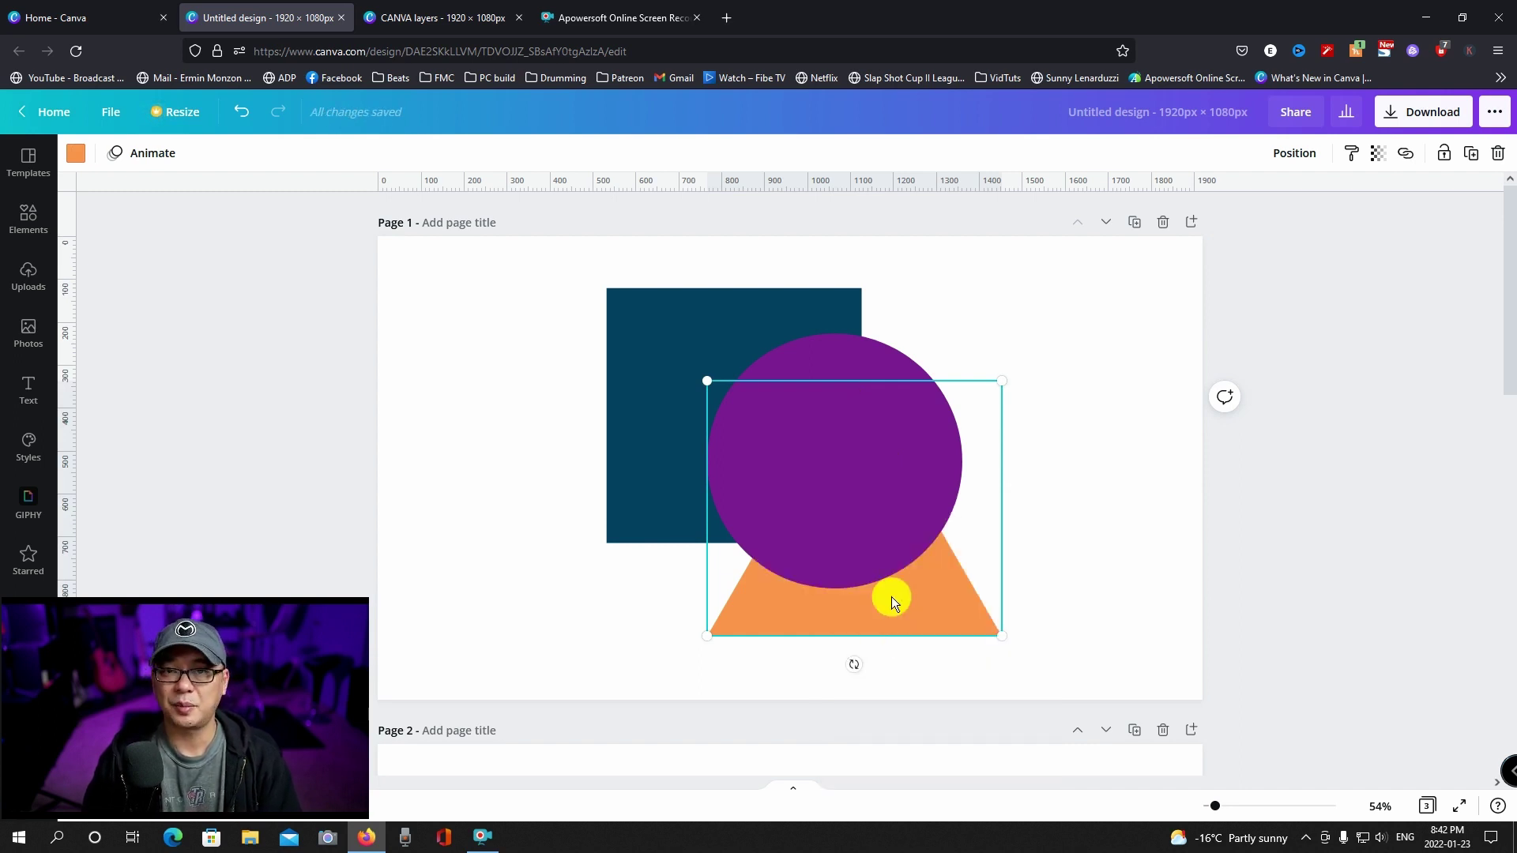
Drag the purple circle aside to check, then undo the move and the triangle's layer change
left_click(847, 463)
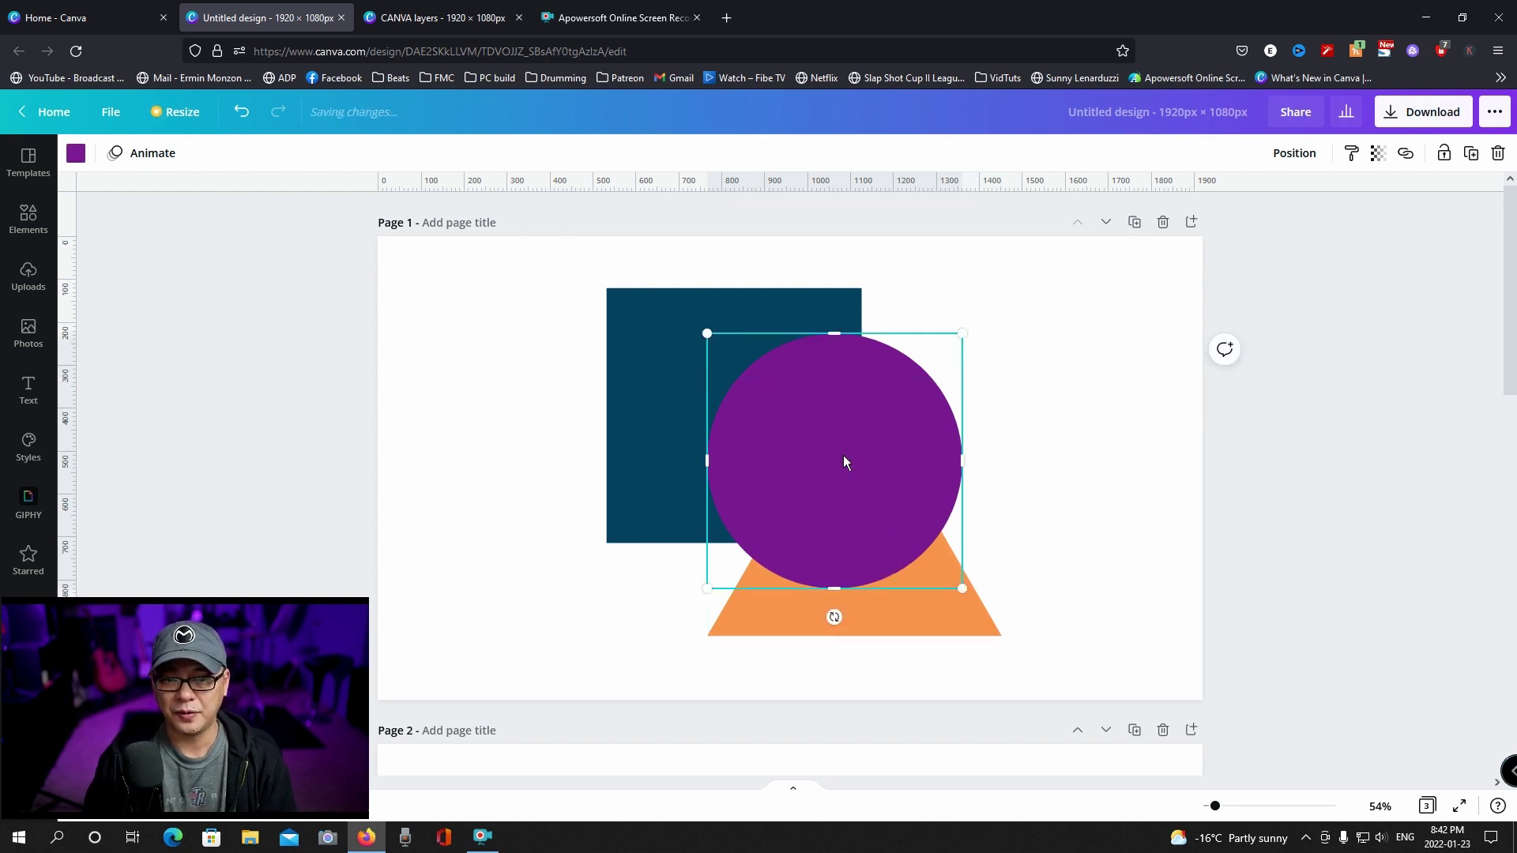
left_click_drag(844, 463, 1059, 450)
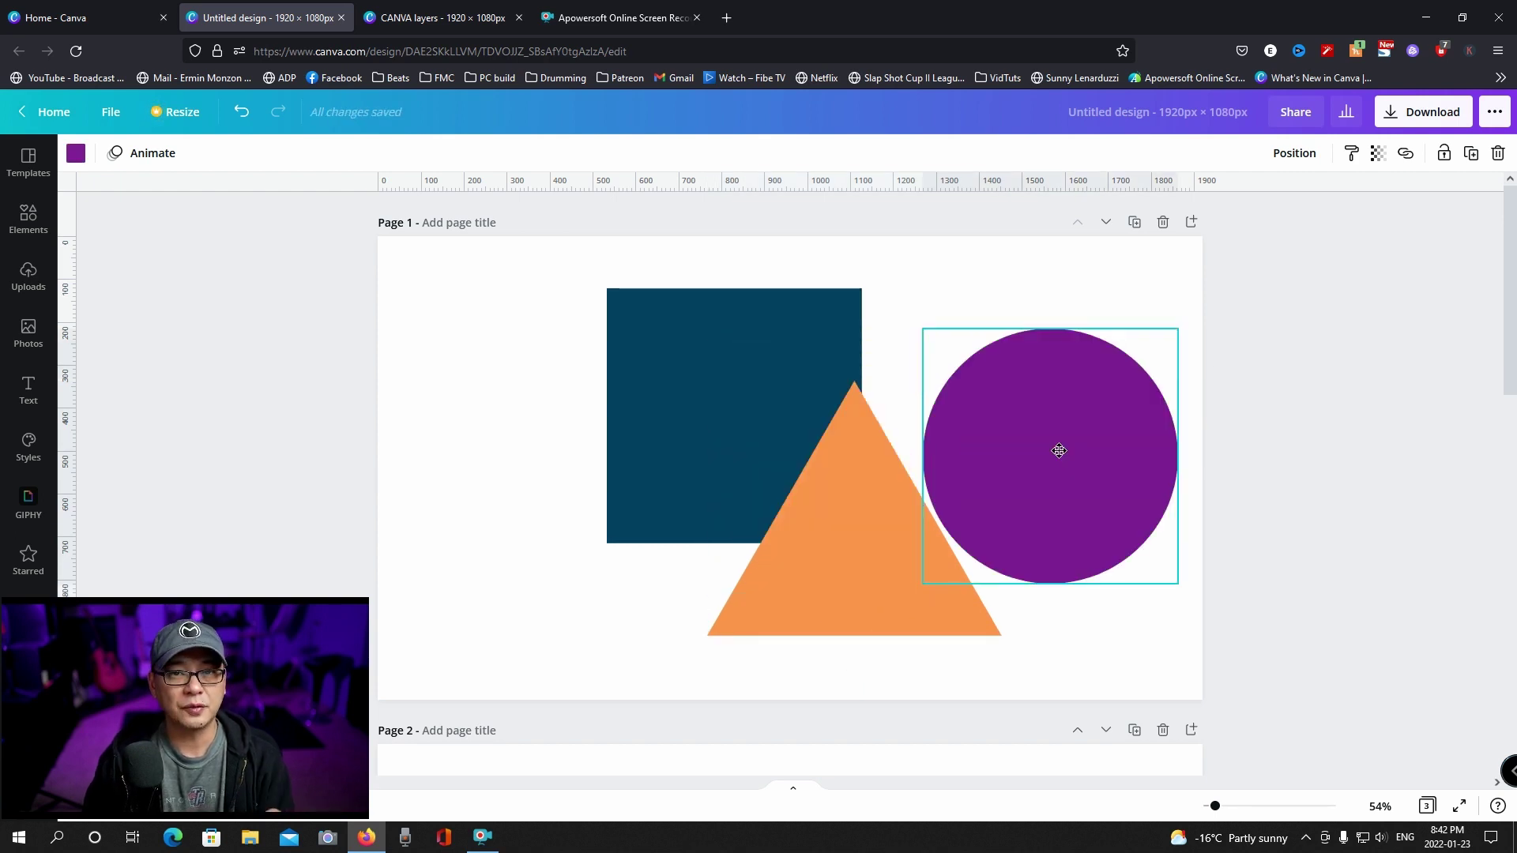
key("ctrl+z")
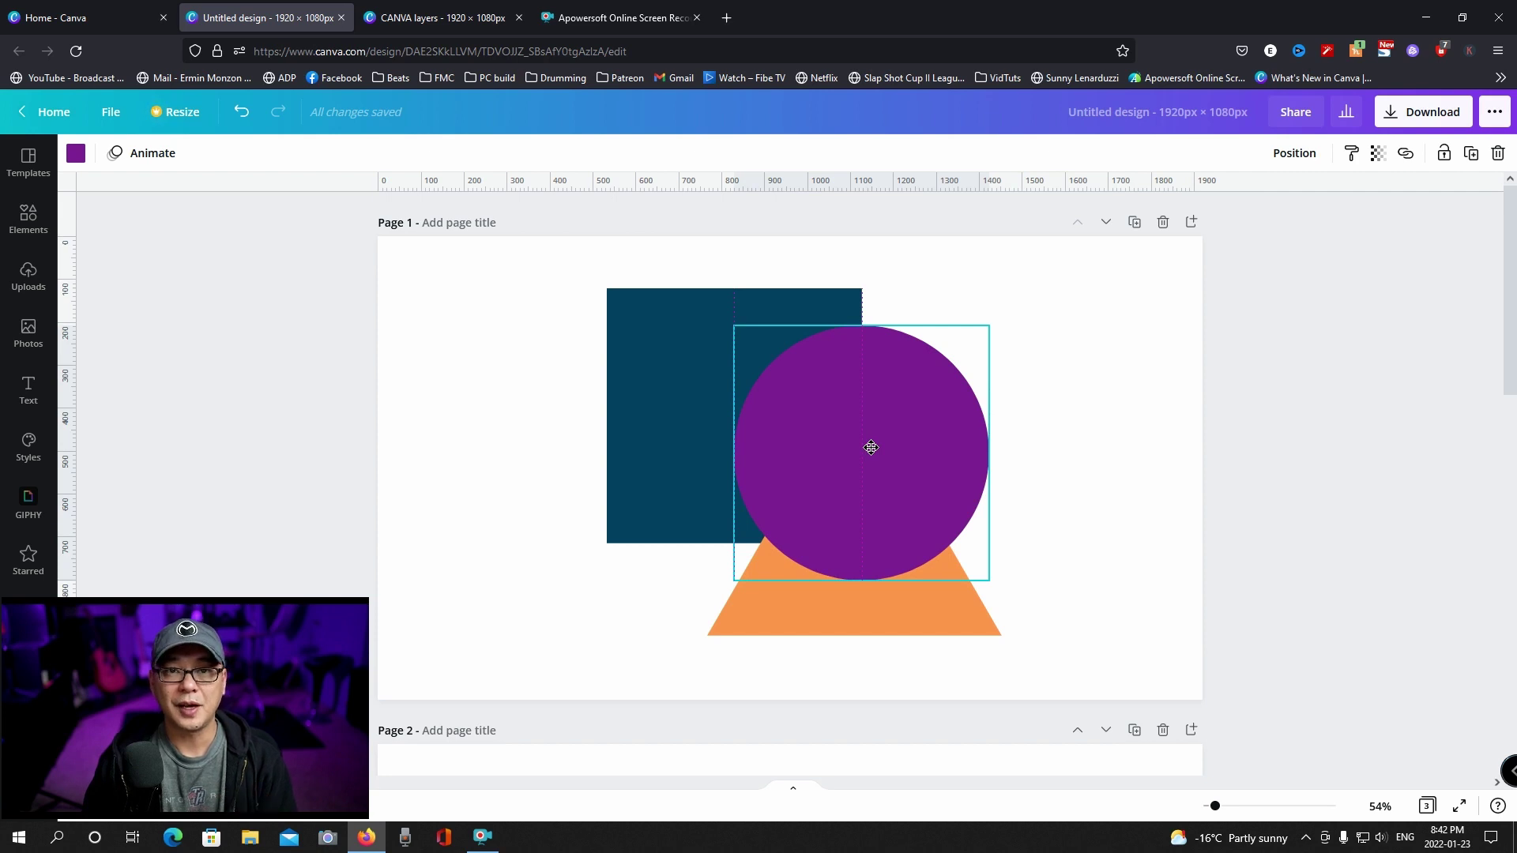
key("ctrl+z")
Send the orange triangle to the very back with Send to Back
left_click(1077, 509)
left_click(837, 572)
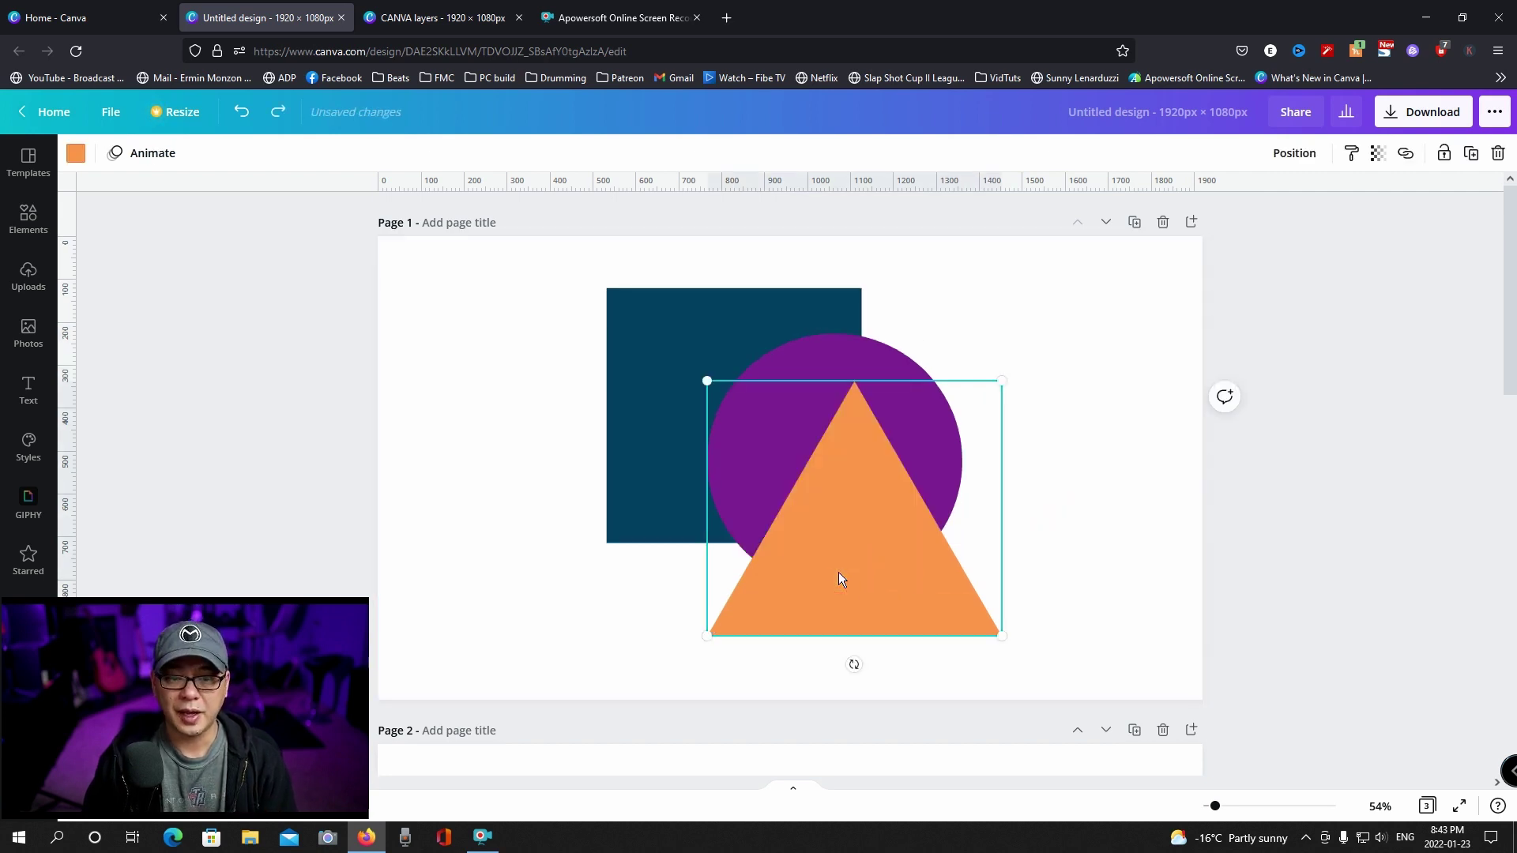
right_click(840, 566)
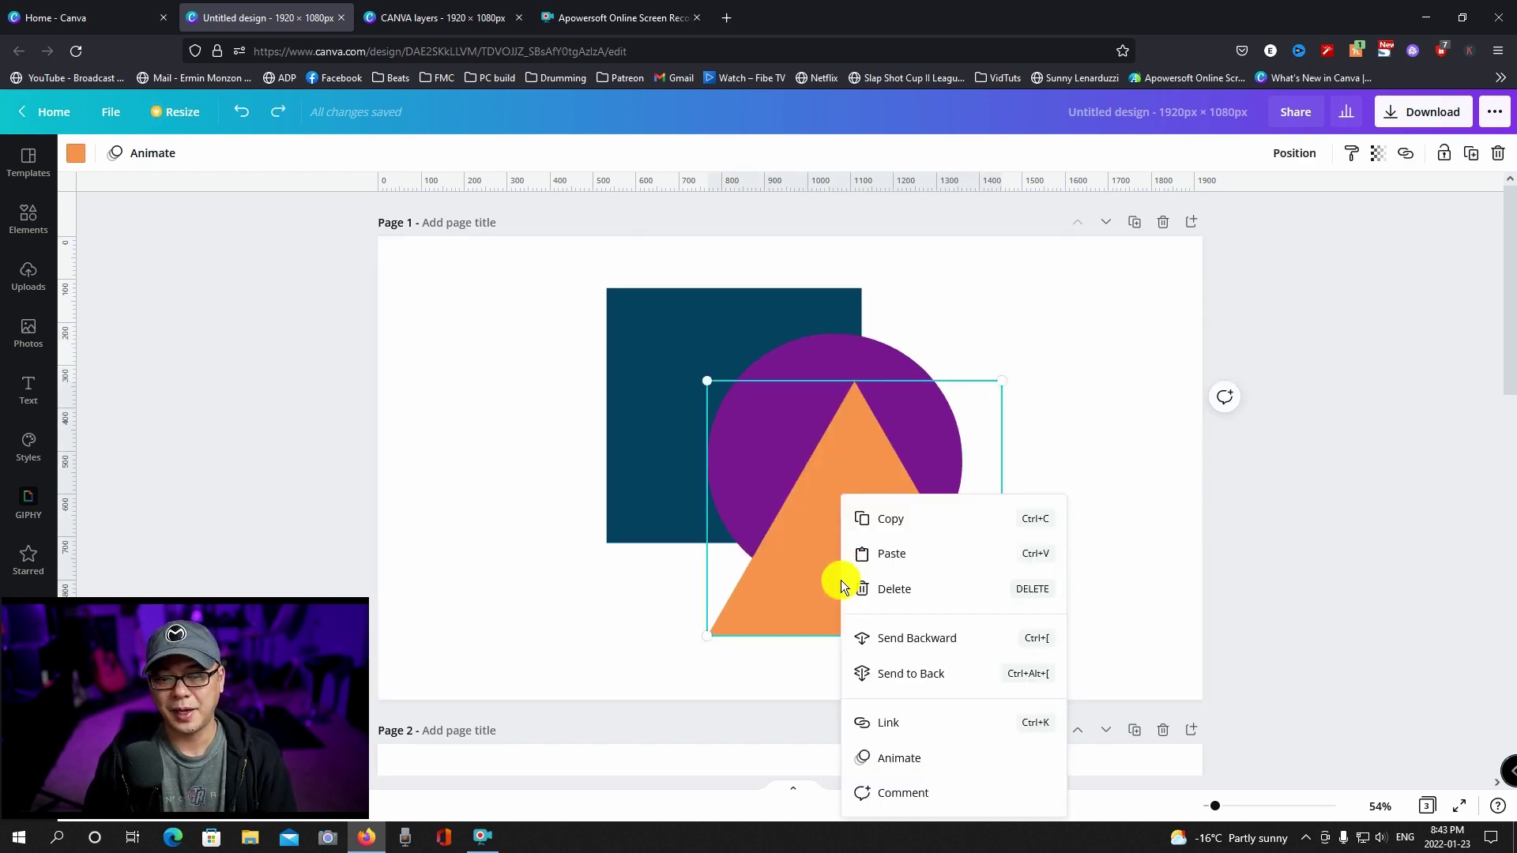
left_click(936, 681)
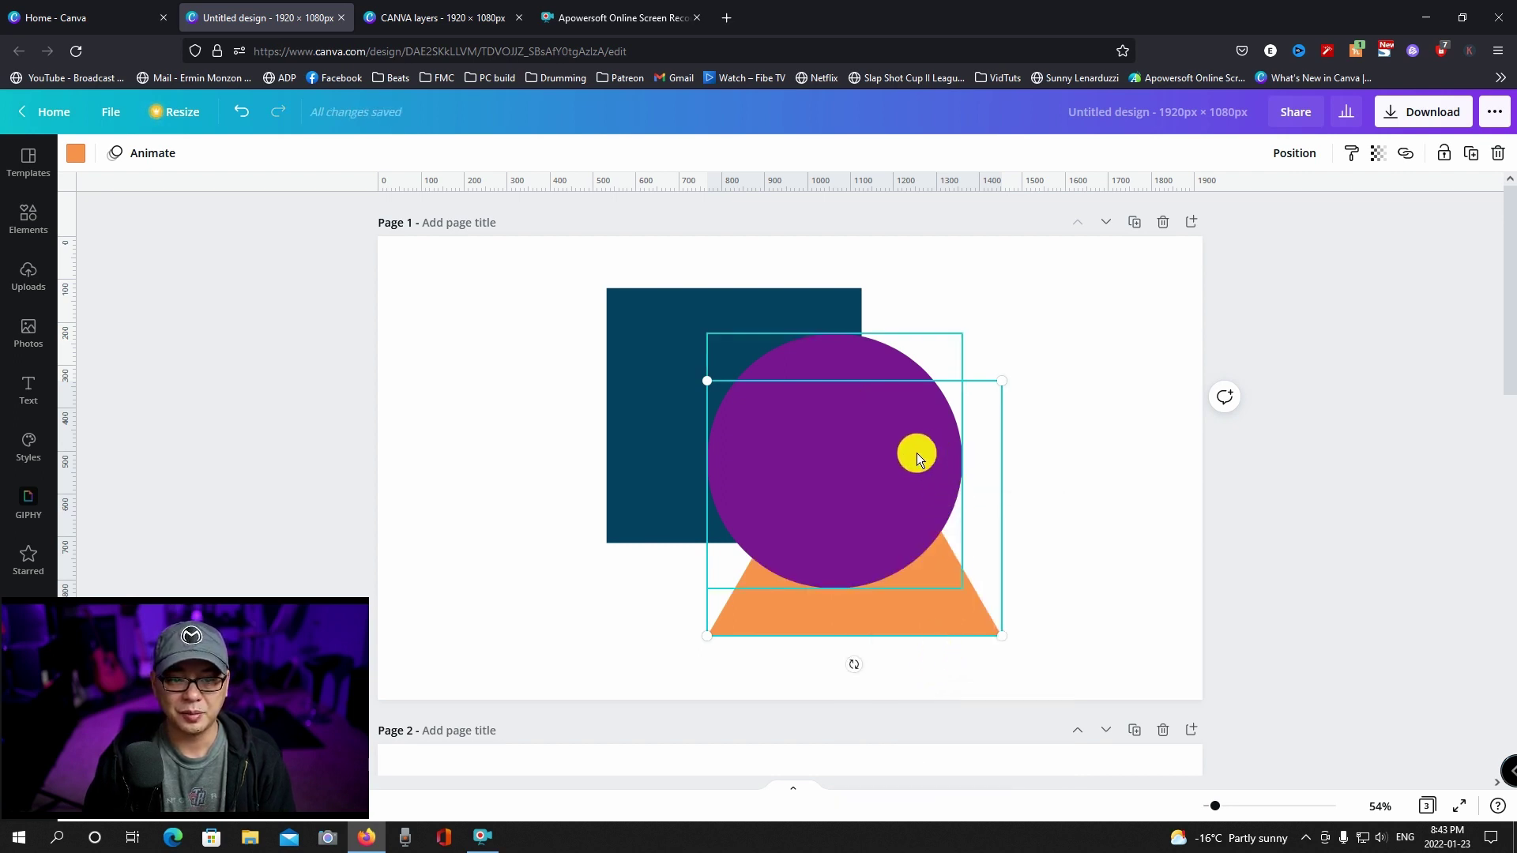
Move the purple circle right and the dark square slightly left to reveal the triangle
left_click_drag(917, 453, 1097, 427)
left_click(785, 408)
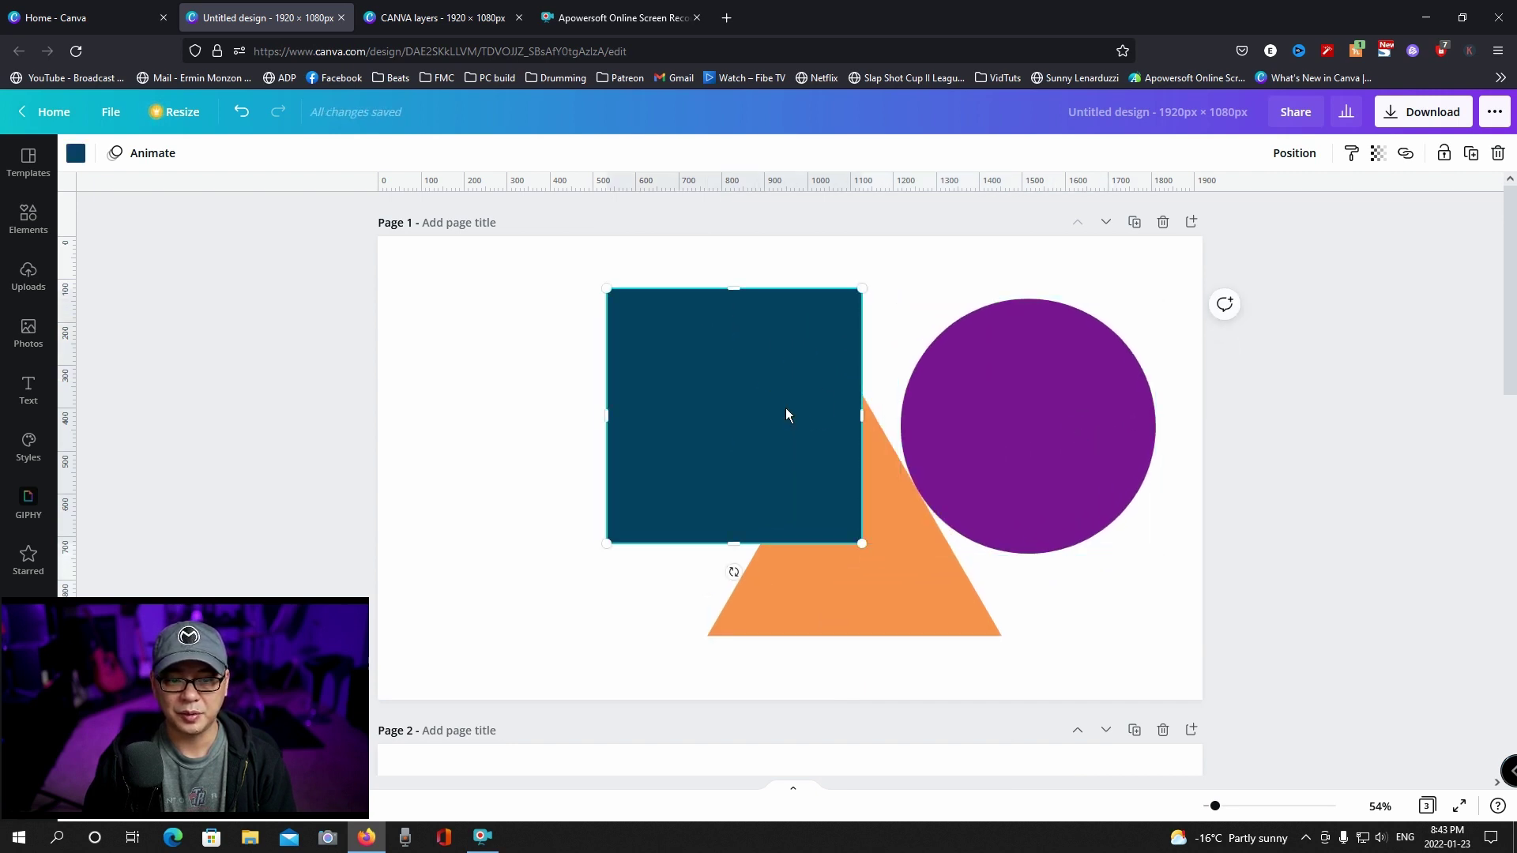
left_click_drag(786, 408, 720, 402)
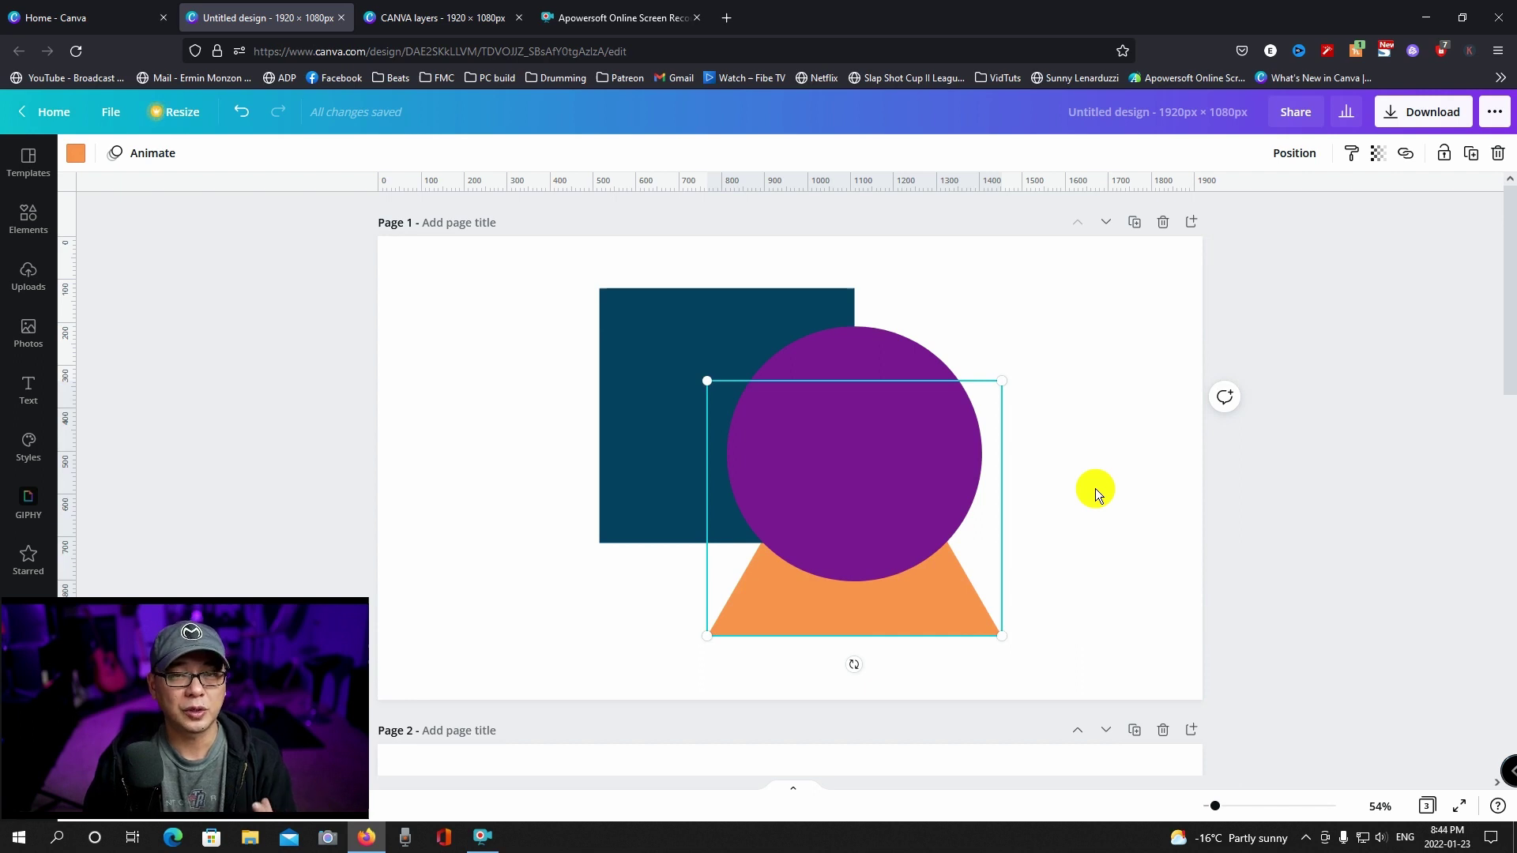
Bring the triangle forward above the square, checking by moving the circle, then undoing it
right_click(861, 609)
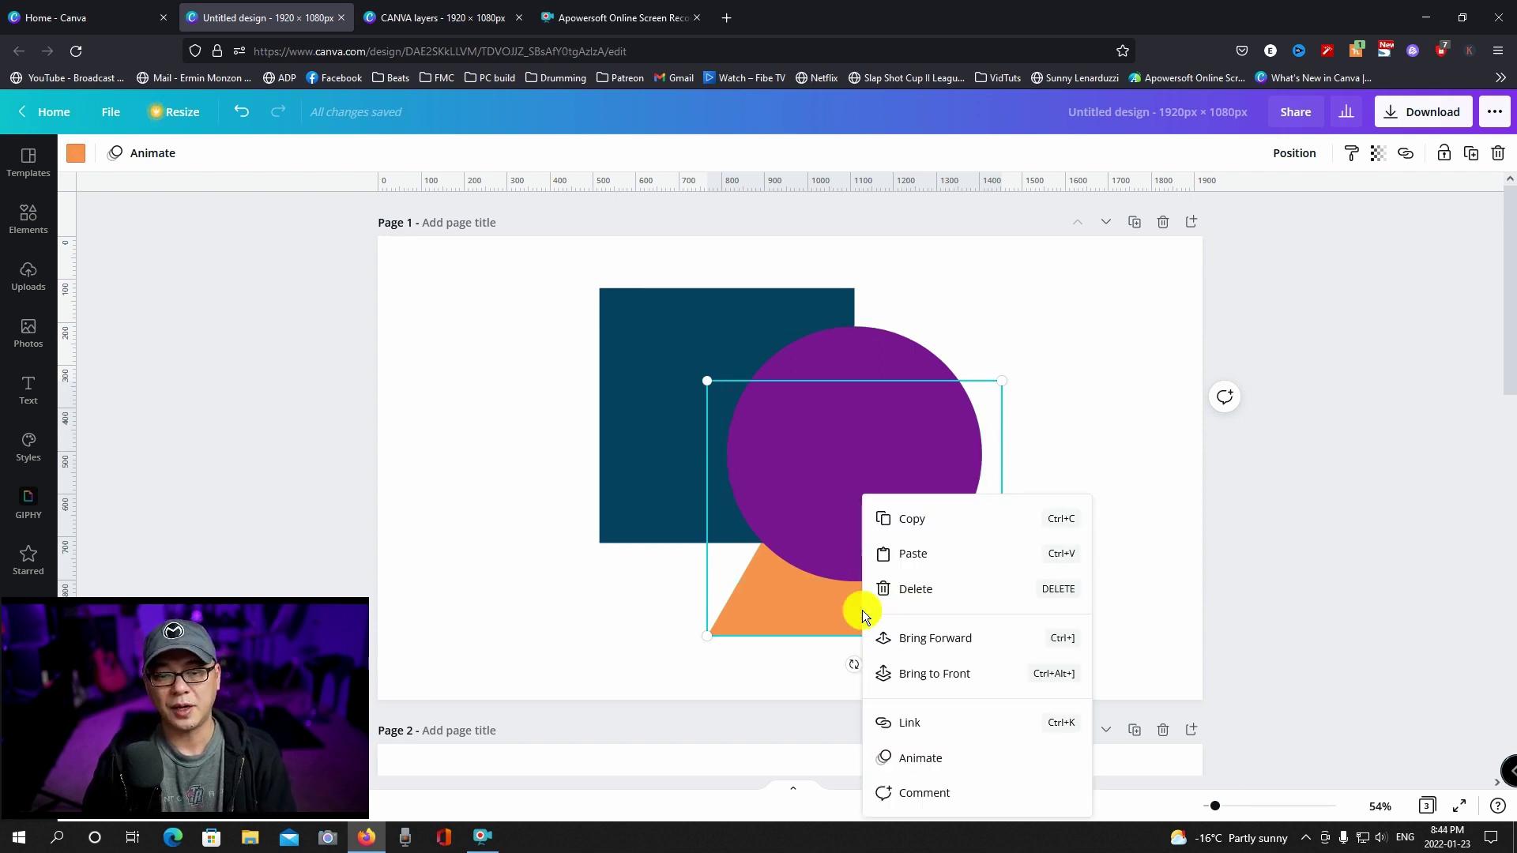
left_click(906, 648)
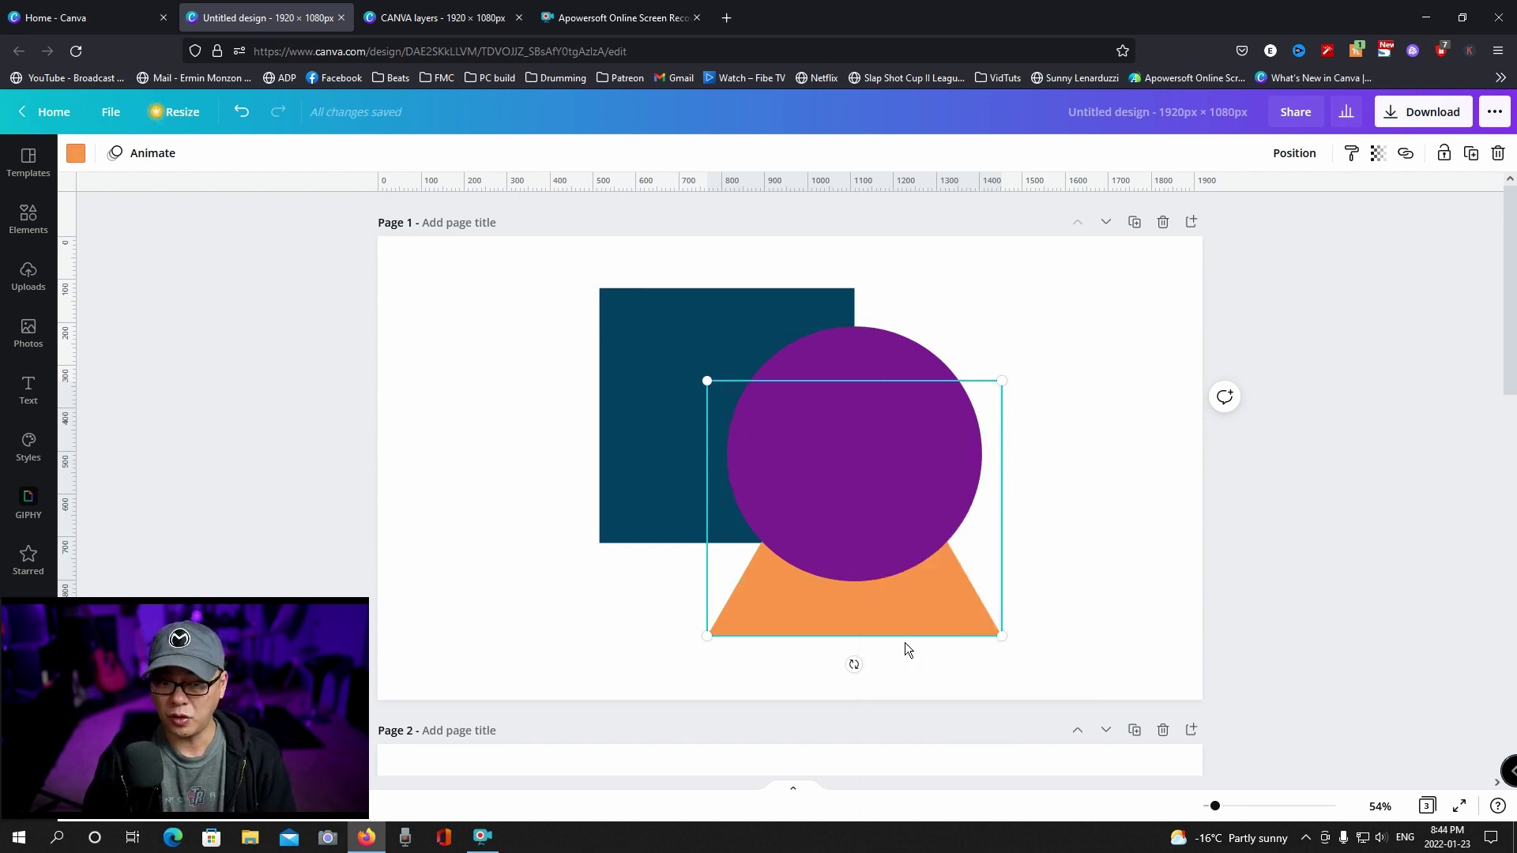
left_click_drag(870, 471, 1064, 456)
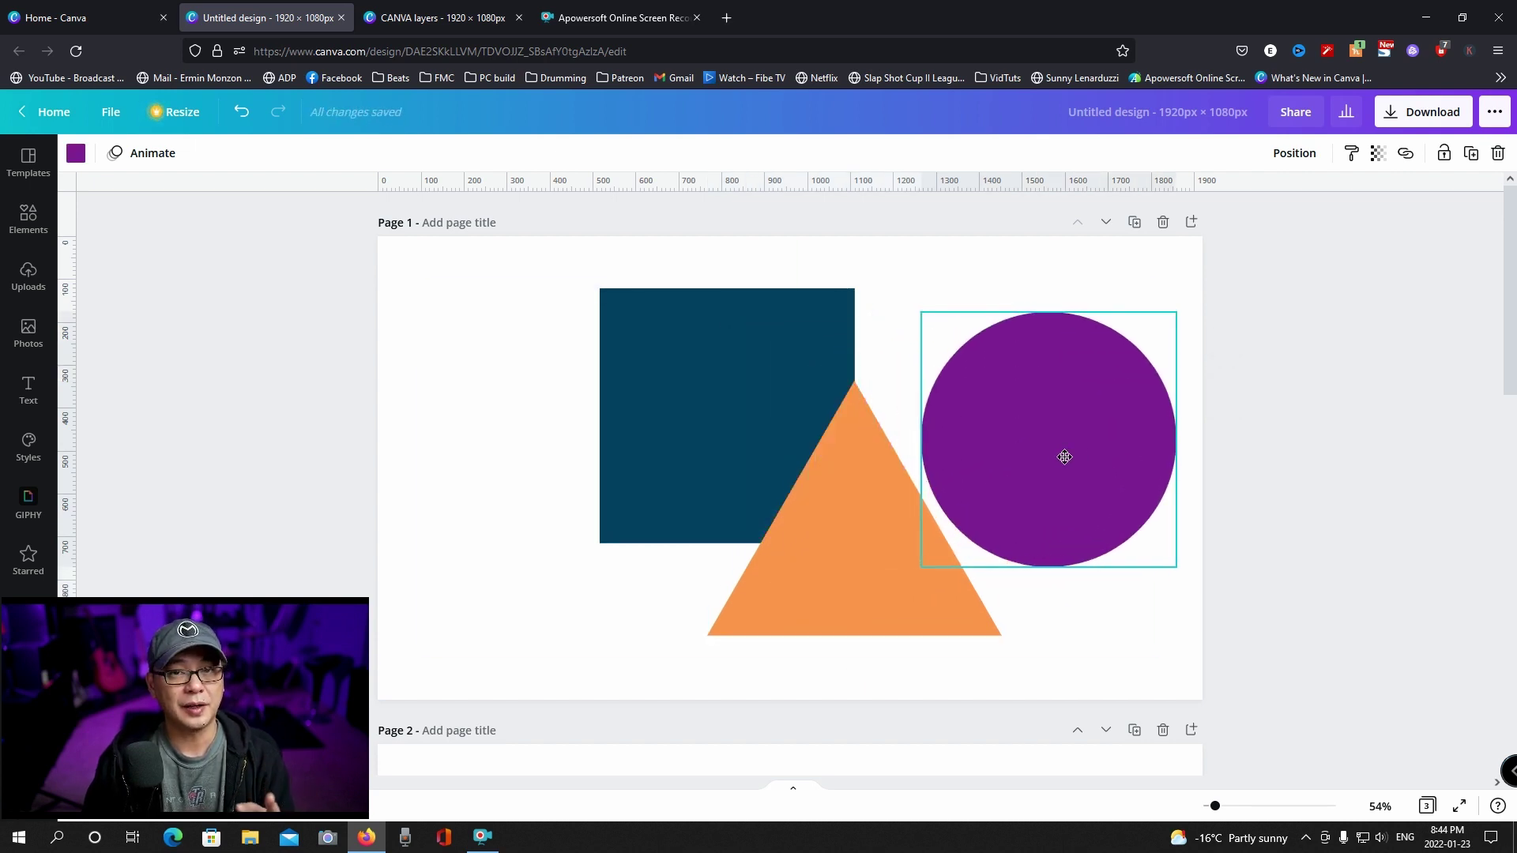
key("ctrl+z")
key("ctrl+z")
key("ctrl+z")
Bring the orange triangle to the very front and deselect it
left_click(780, 613)
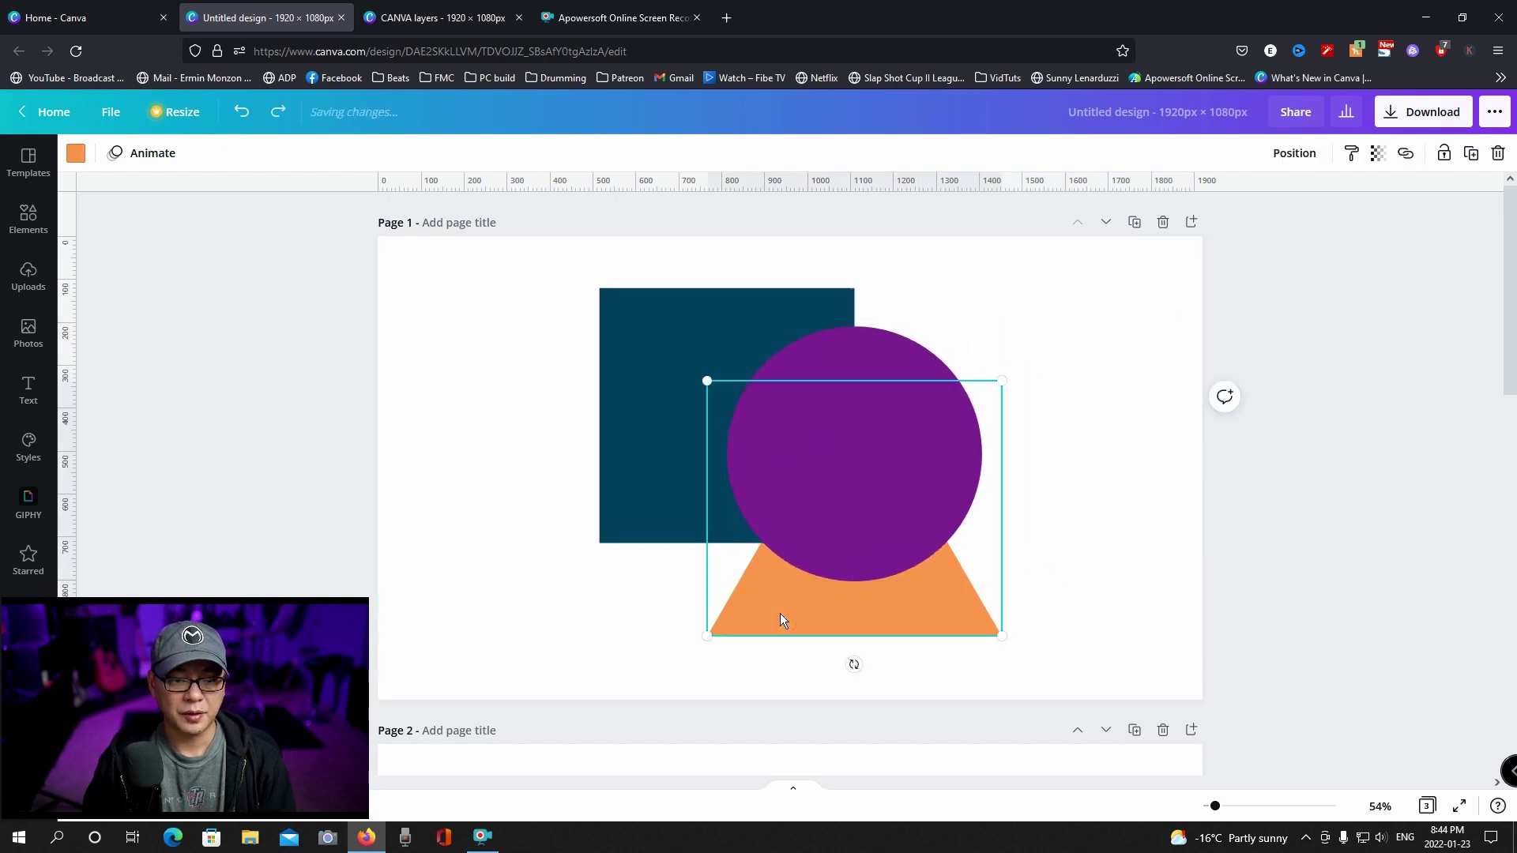
right_click(780, 613)
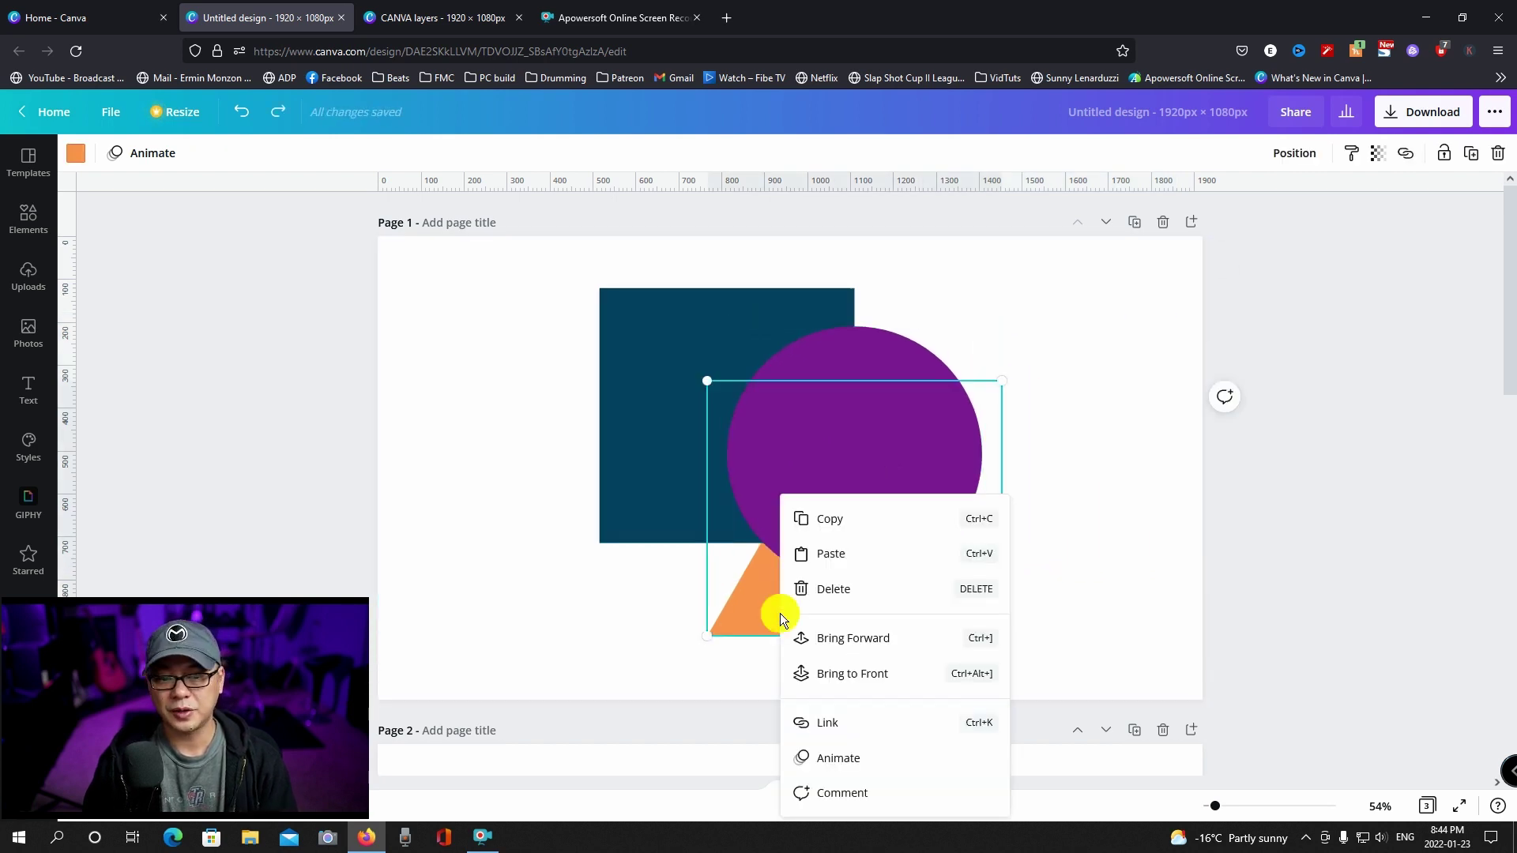
left_click(843, 678)
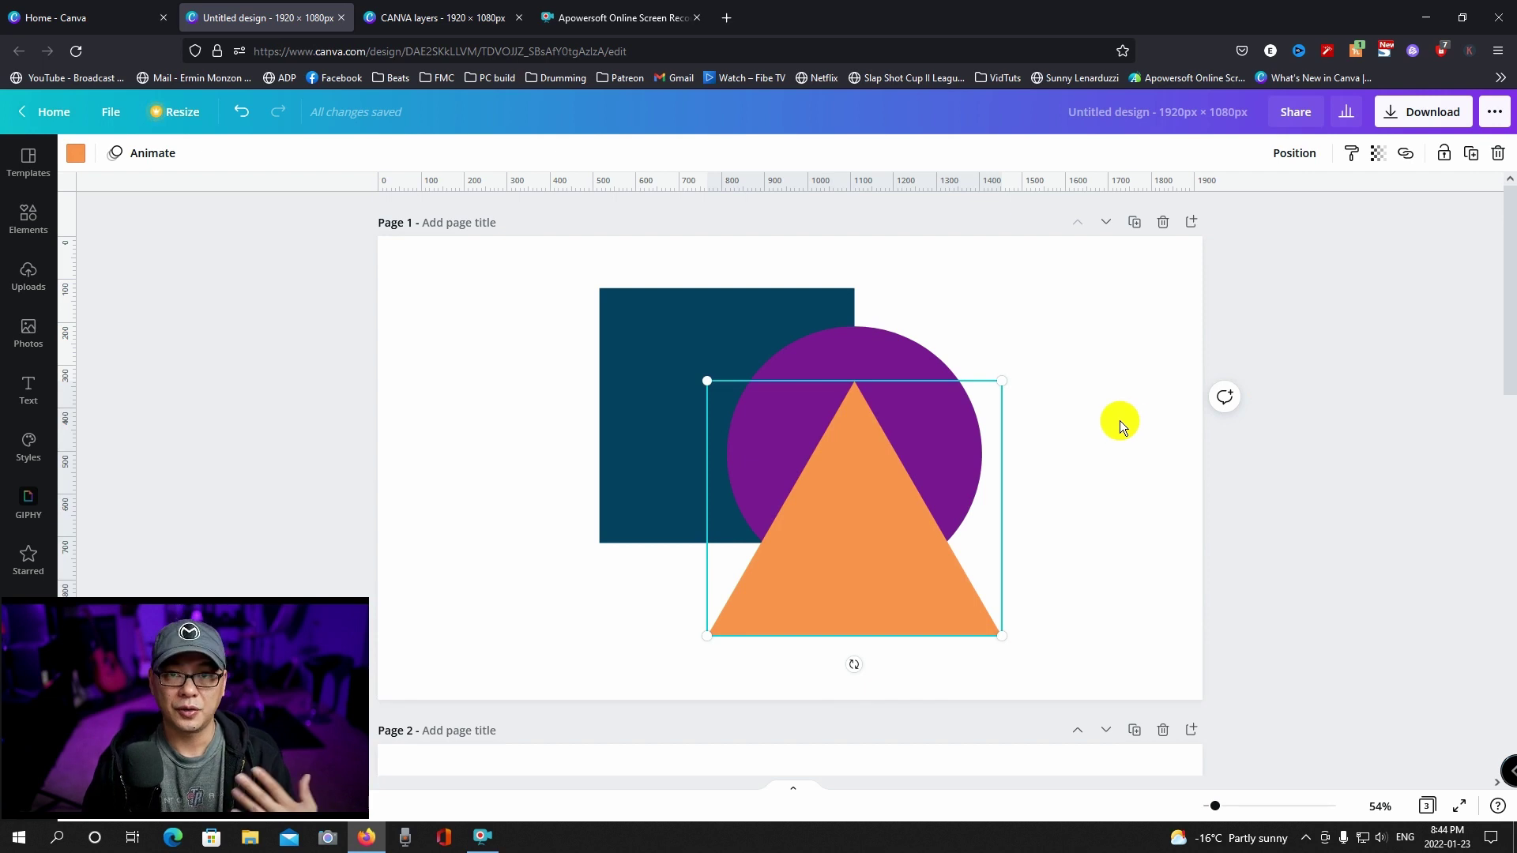
left_click(1101, 400)
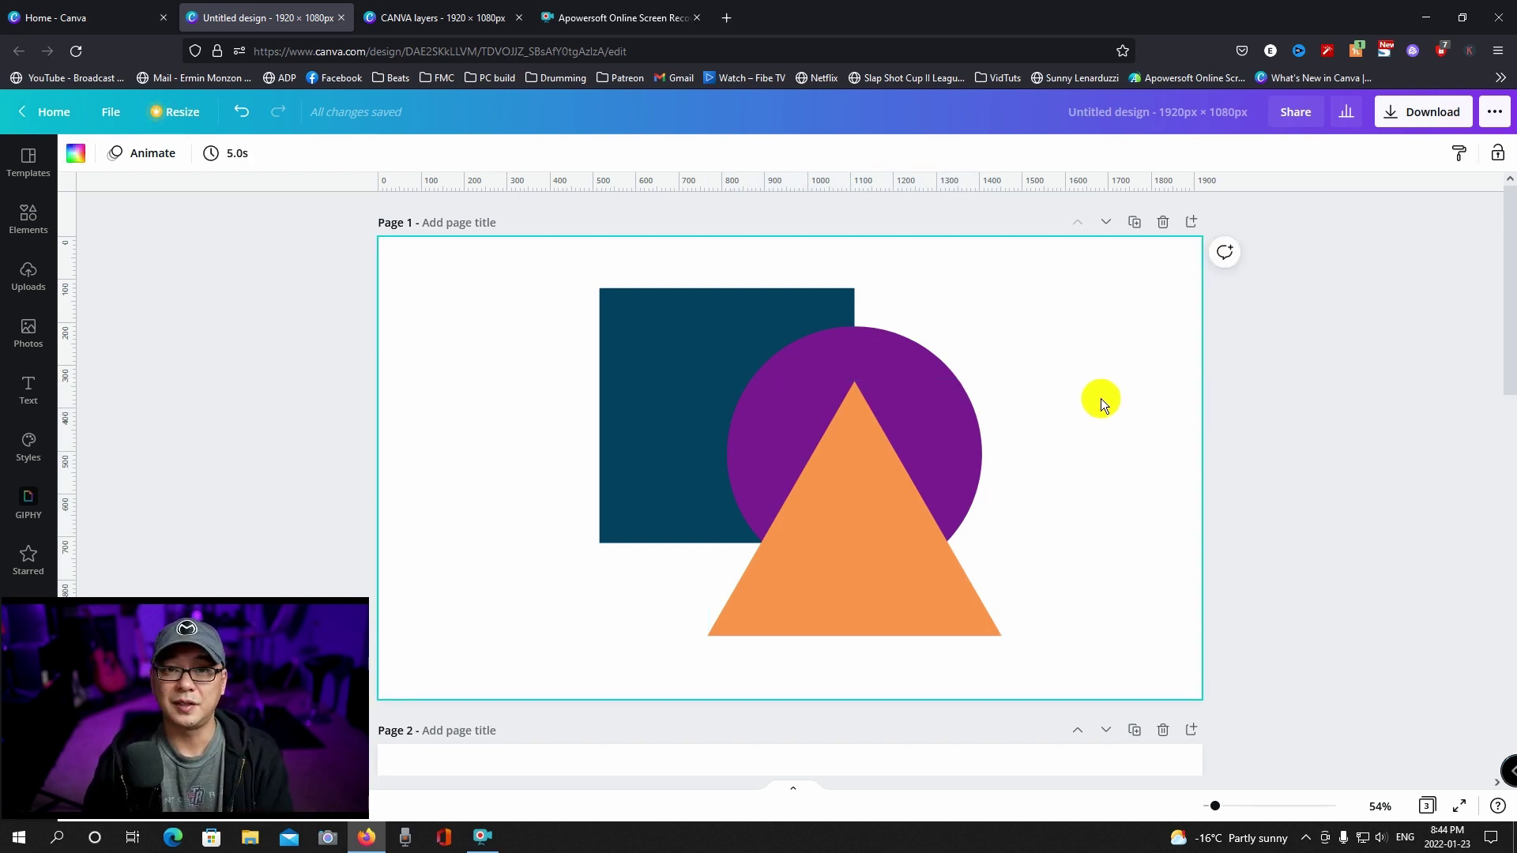
Switch to the CANVA layers design to reach page 6 with the robot image
key("ctrl+Tab")
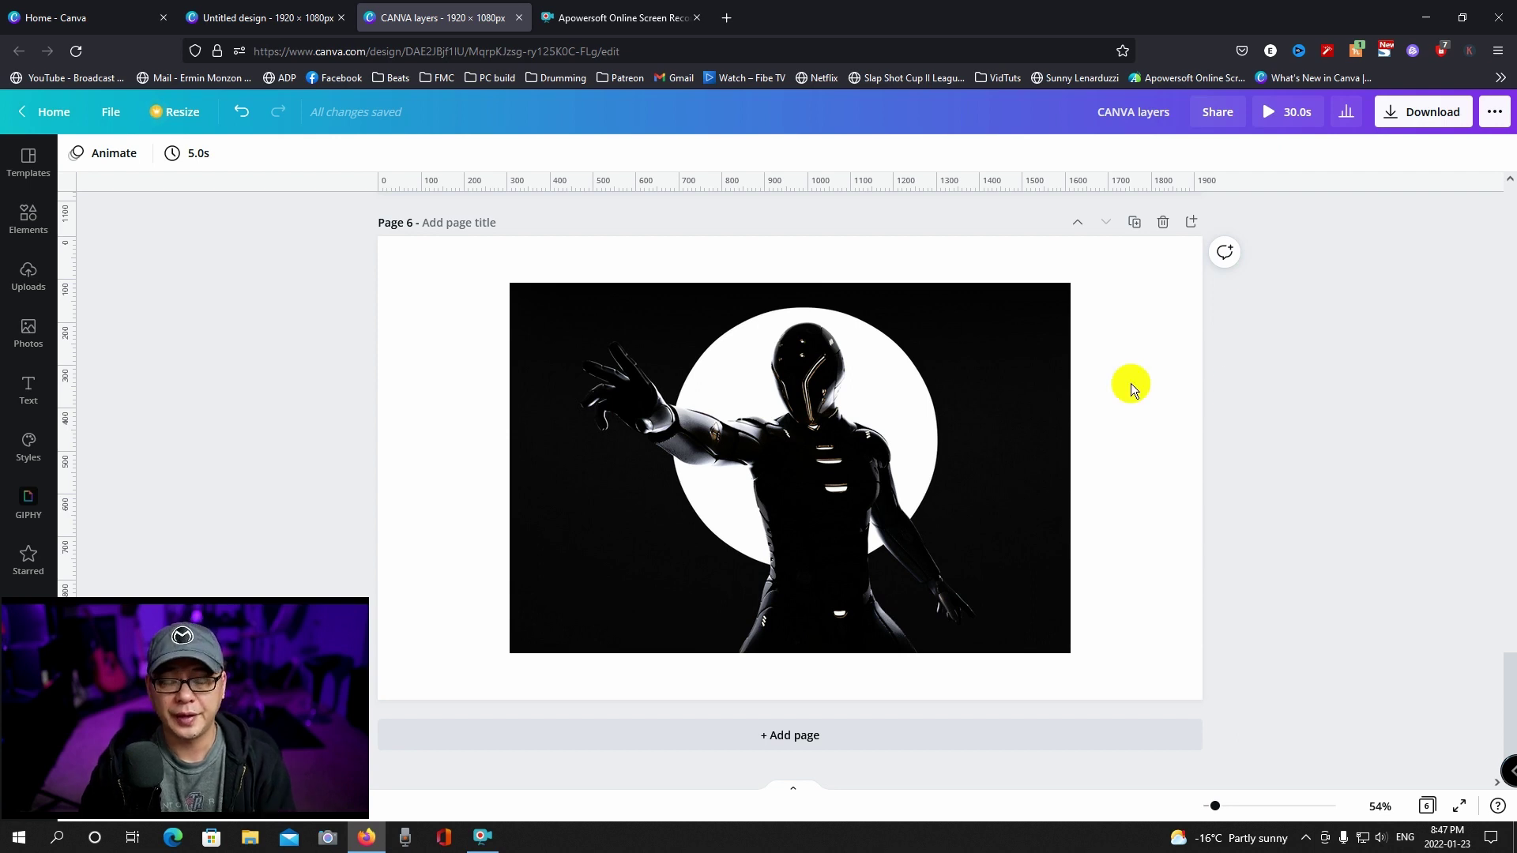
Apply Background Remover to the robot image on page 6 through Edit image
left_click(994, 371)
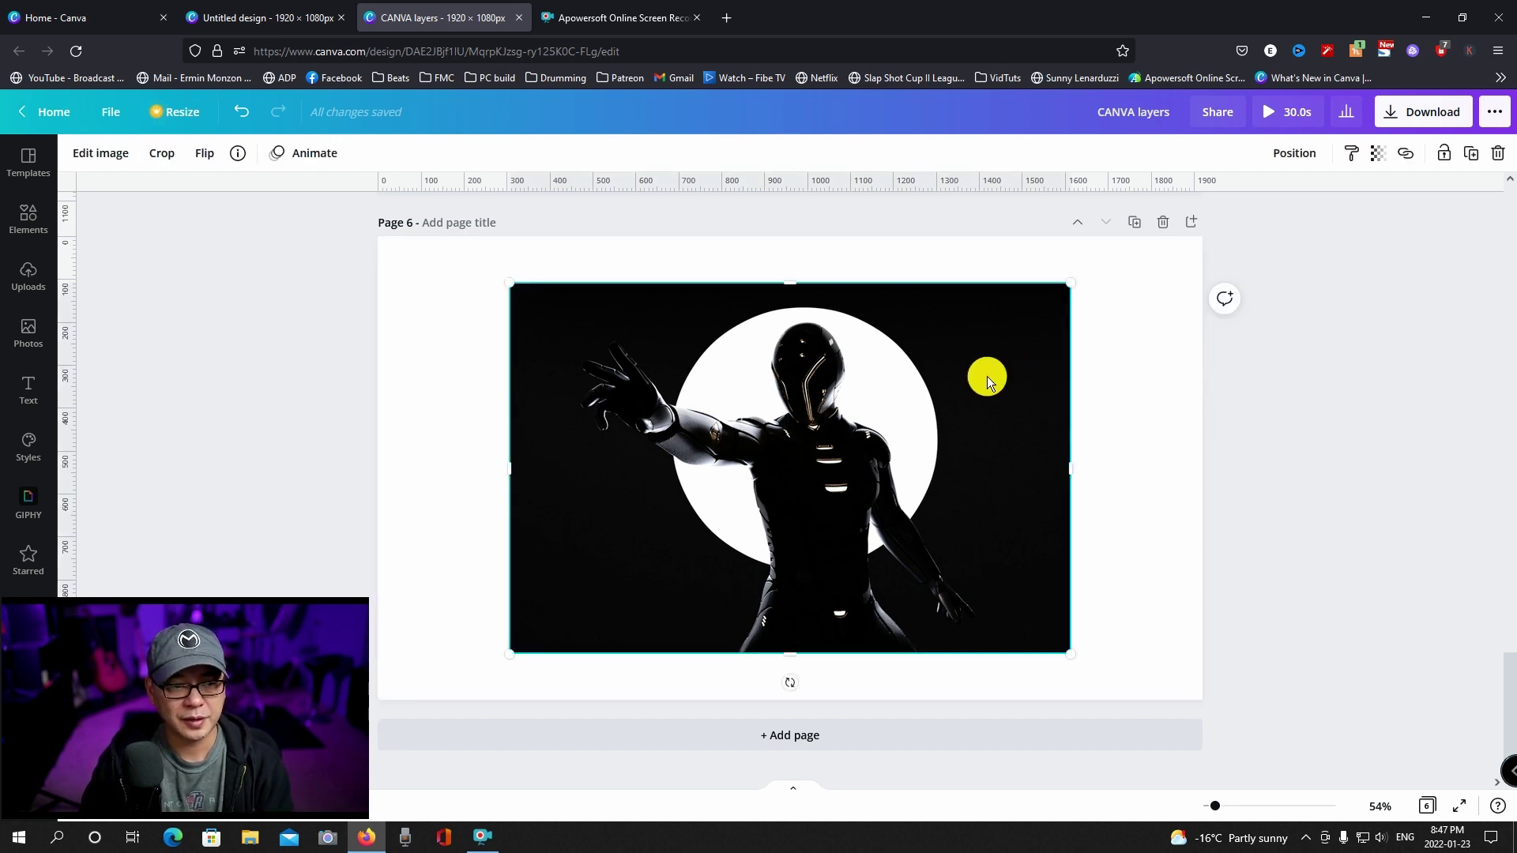
left_click(111, 155)
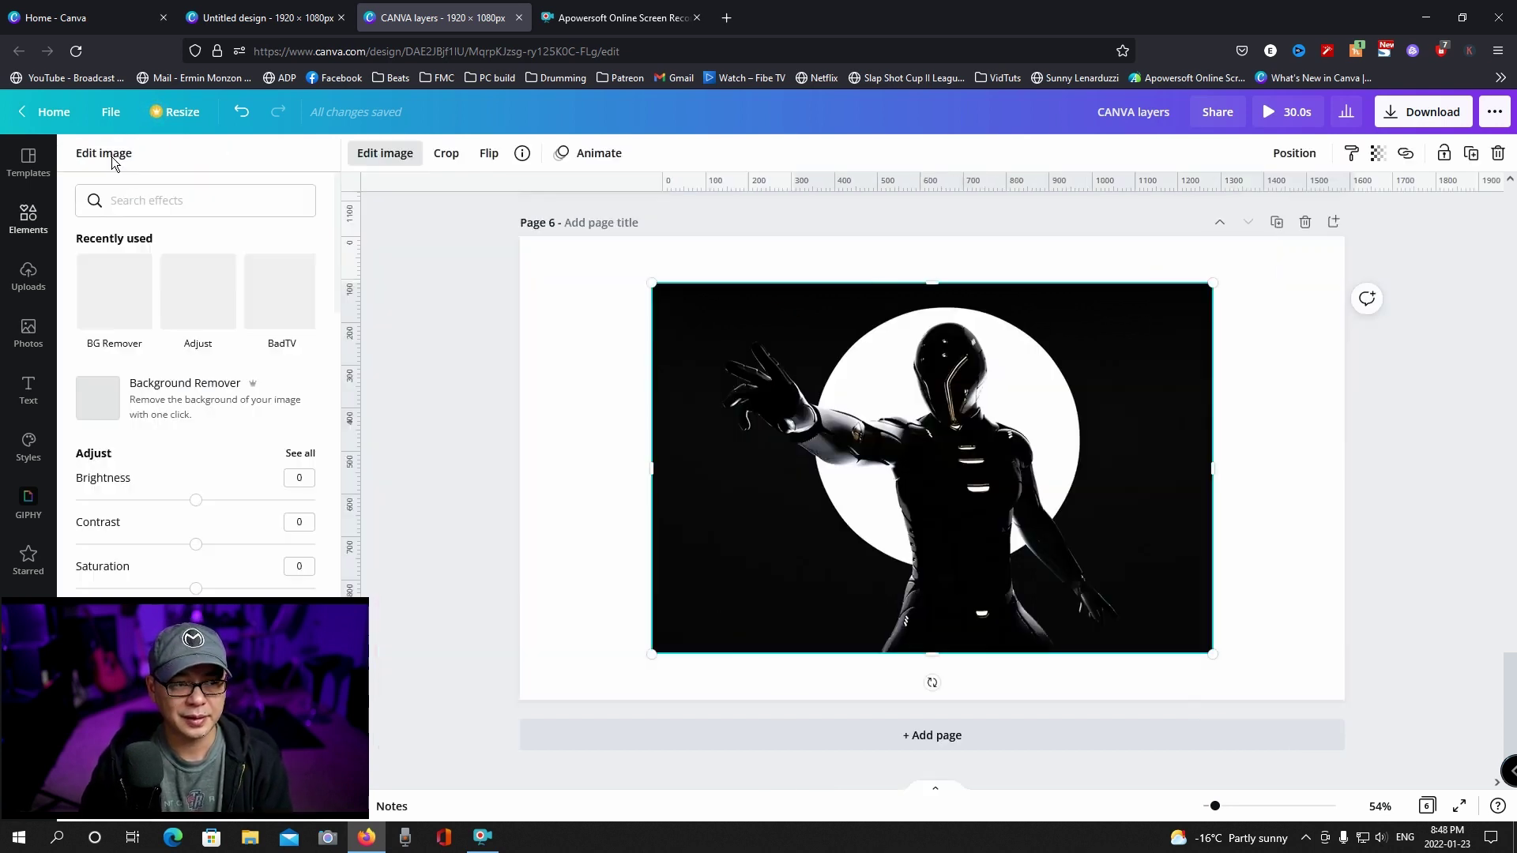
left_click(224, 404)
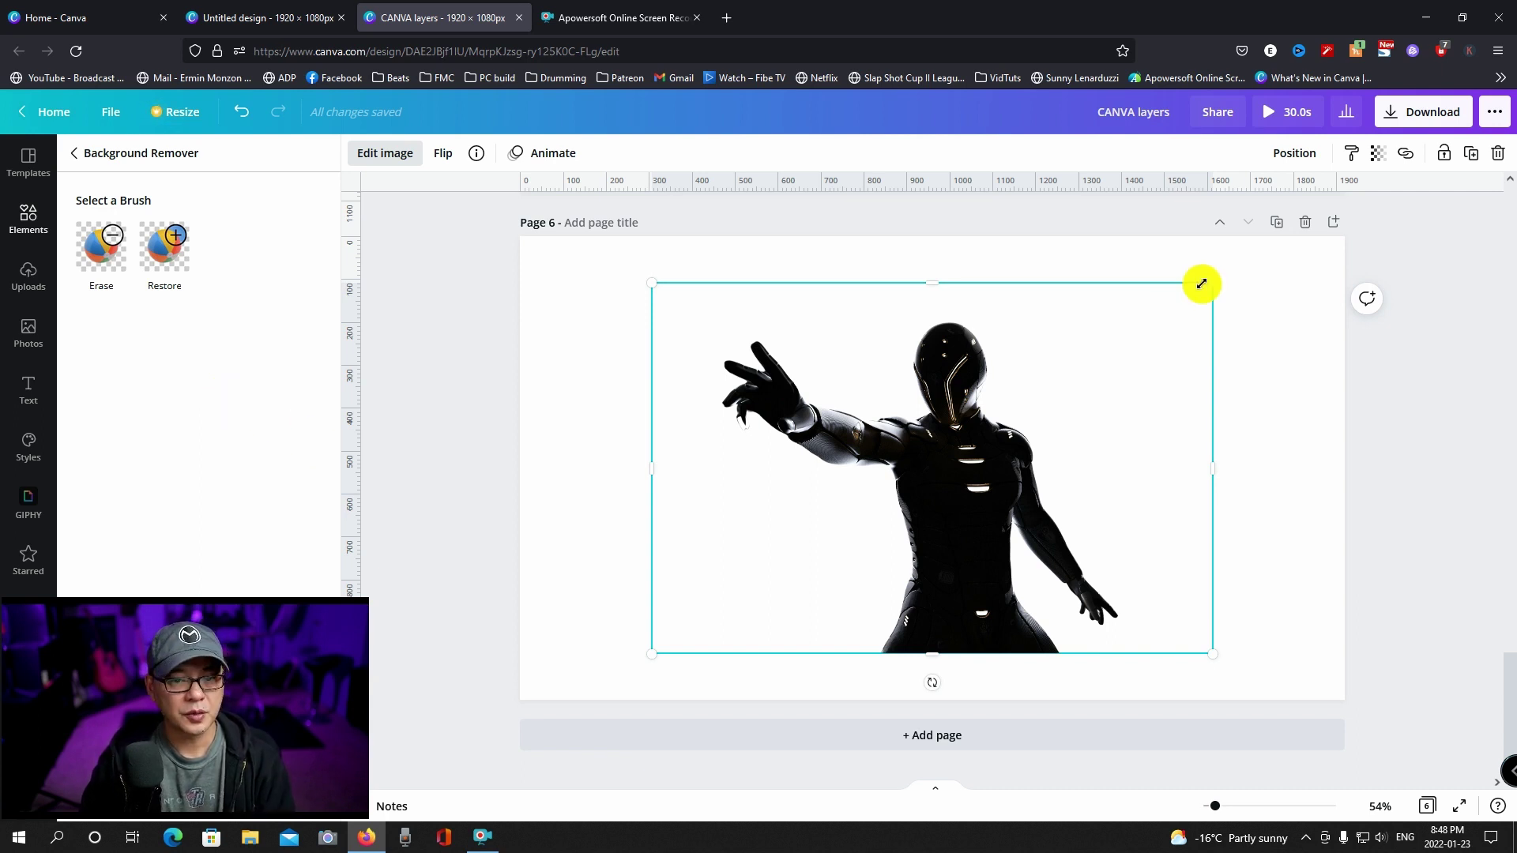
Enlarge the robot cutout and shift it right to fill the page height
left_click_drag(1213, 283, 1333, 203)
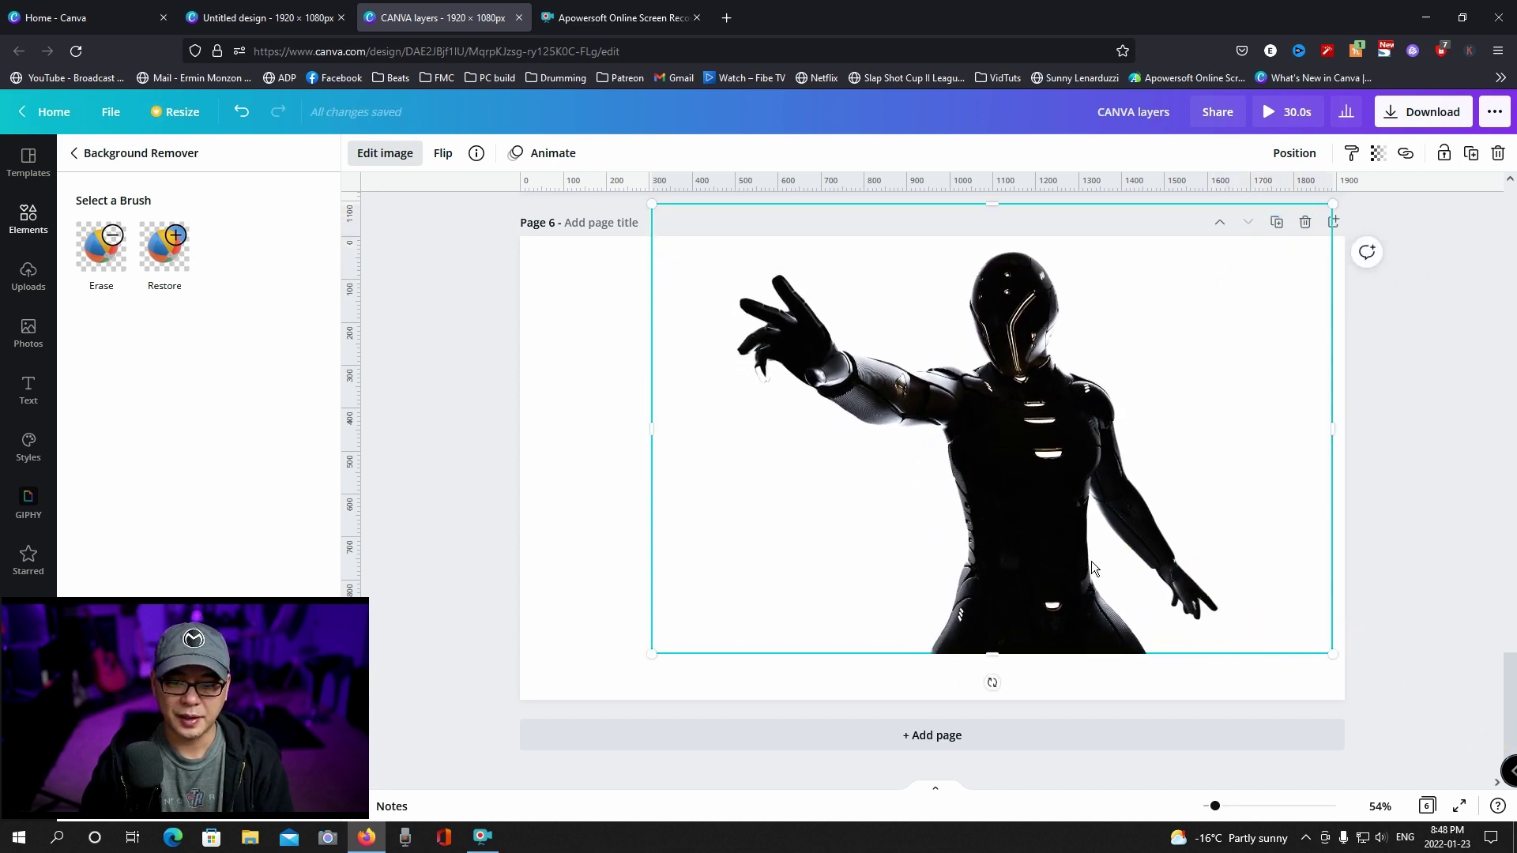
left_click_drag(1092, 561, 1090, 607)
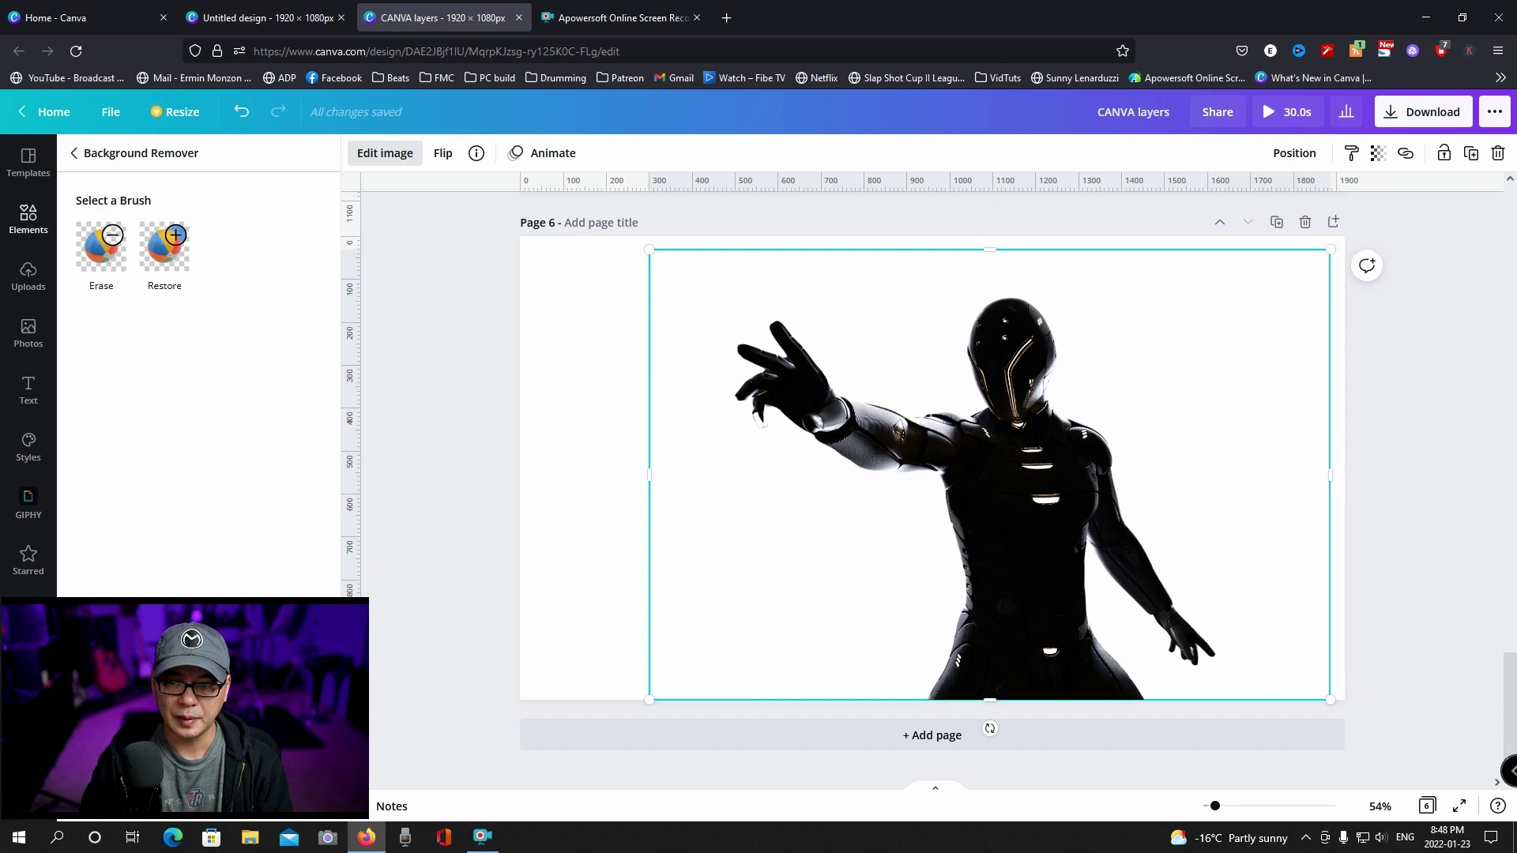
left_click_drag(1331, 250, 1378, 227)
mouse_move(1073, 479)
left_mouse_down()
mouse_move(1053, 476)
mouse_move(1067, 475)
left_mouse_up()
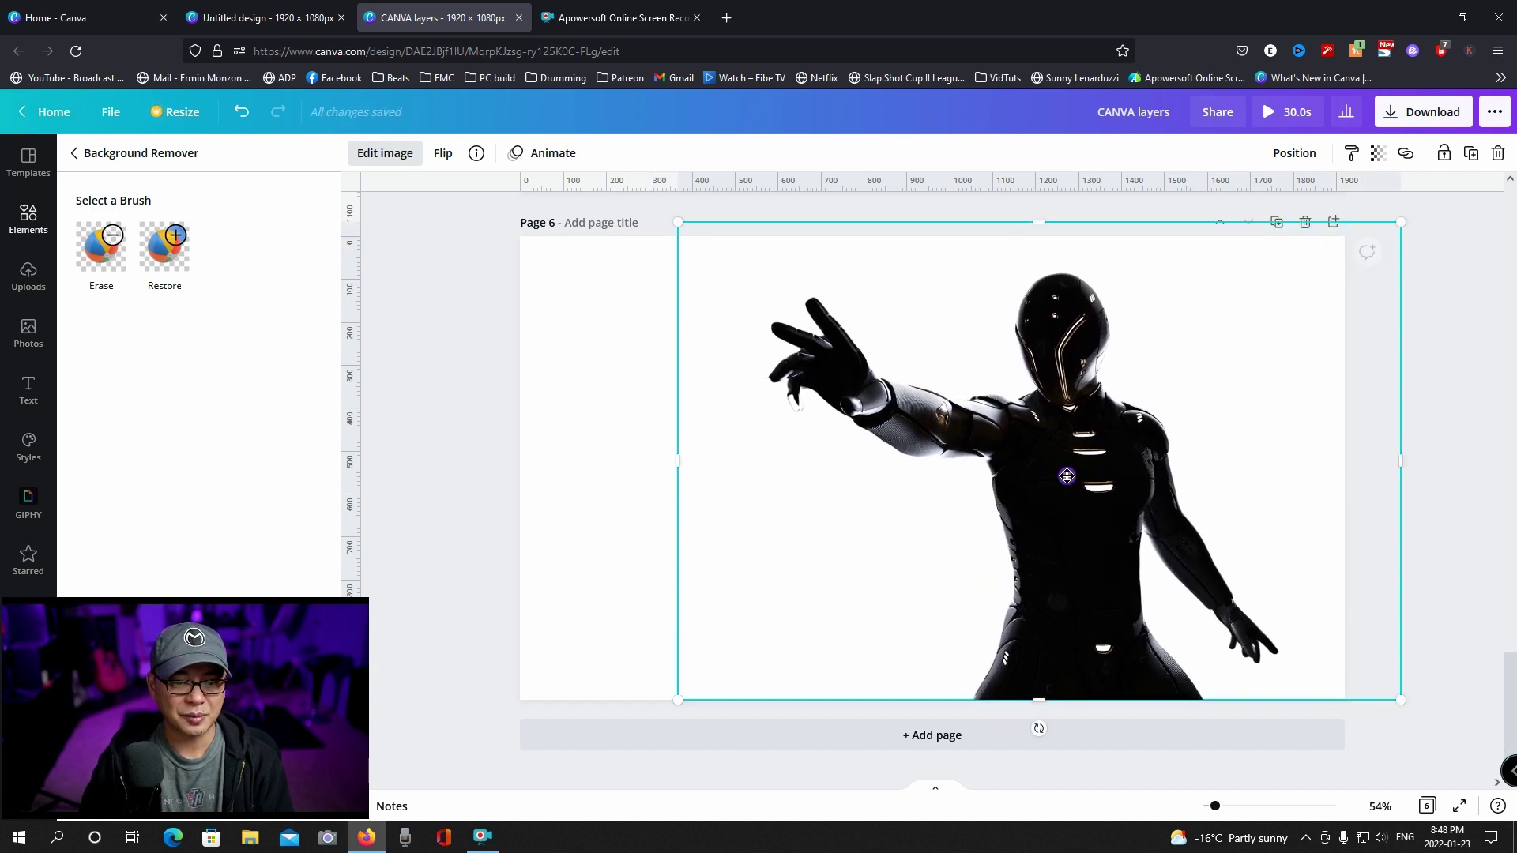
left_click(489, 378)
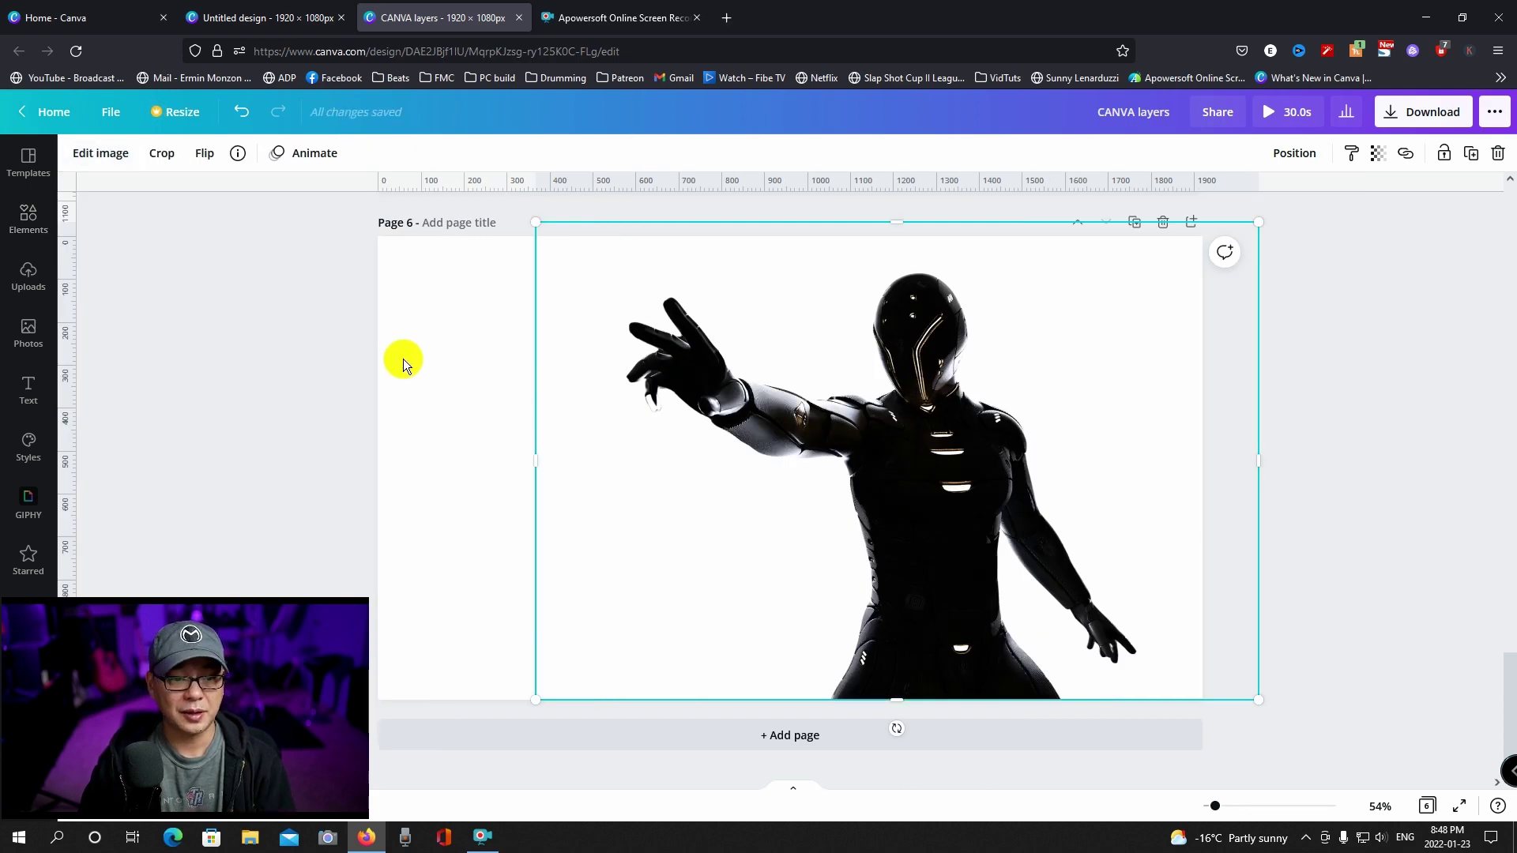
Lock the robot image in place
left_click(260, 371)
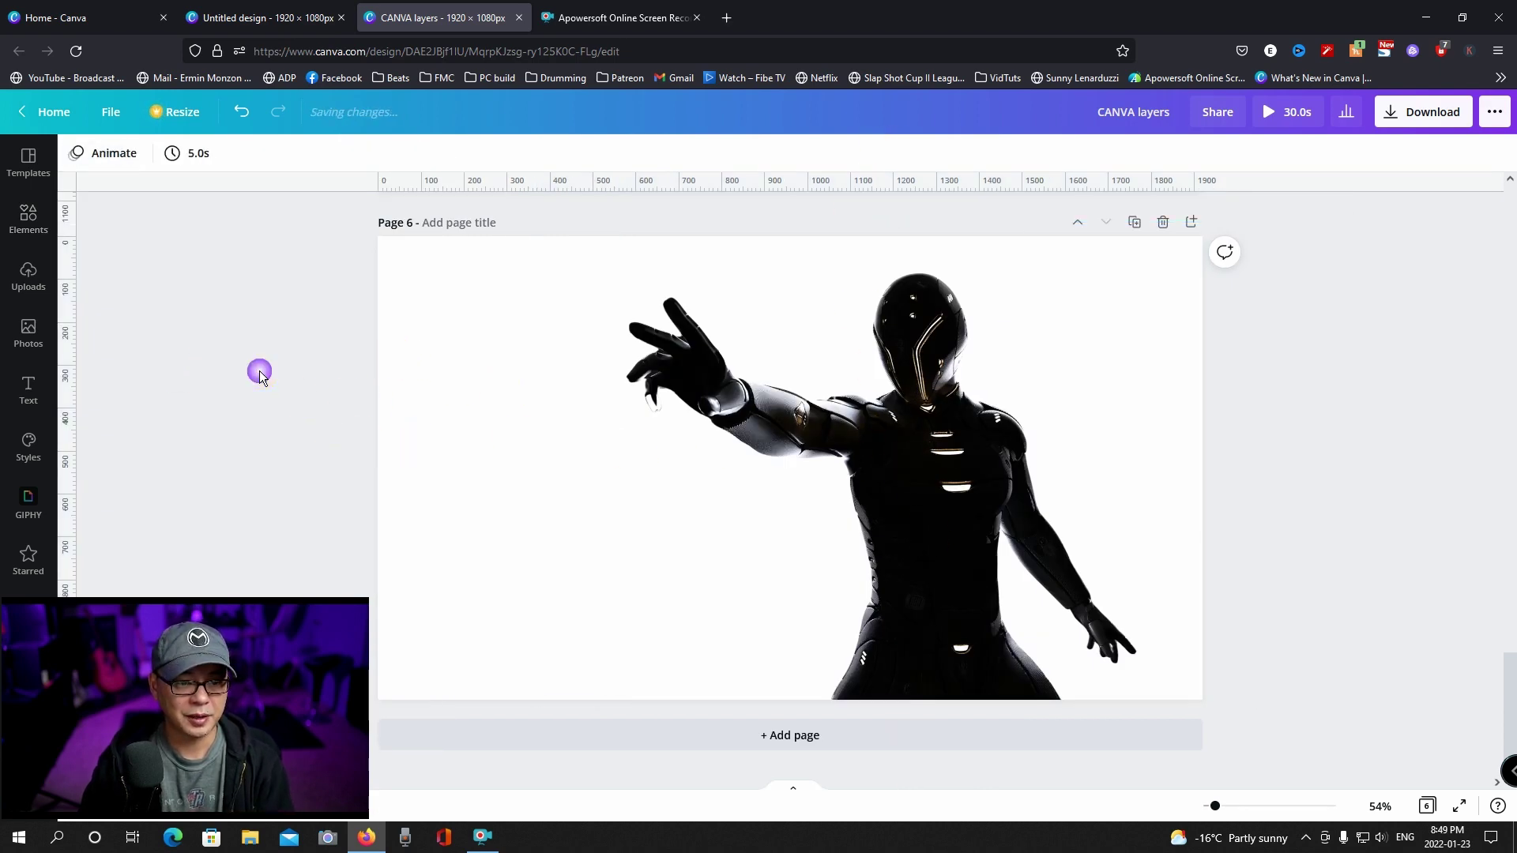
left_click(1069, 345)
left_click(1447, 151)
scroll(914, 409, "up", 3)
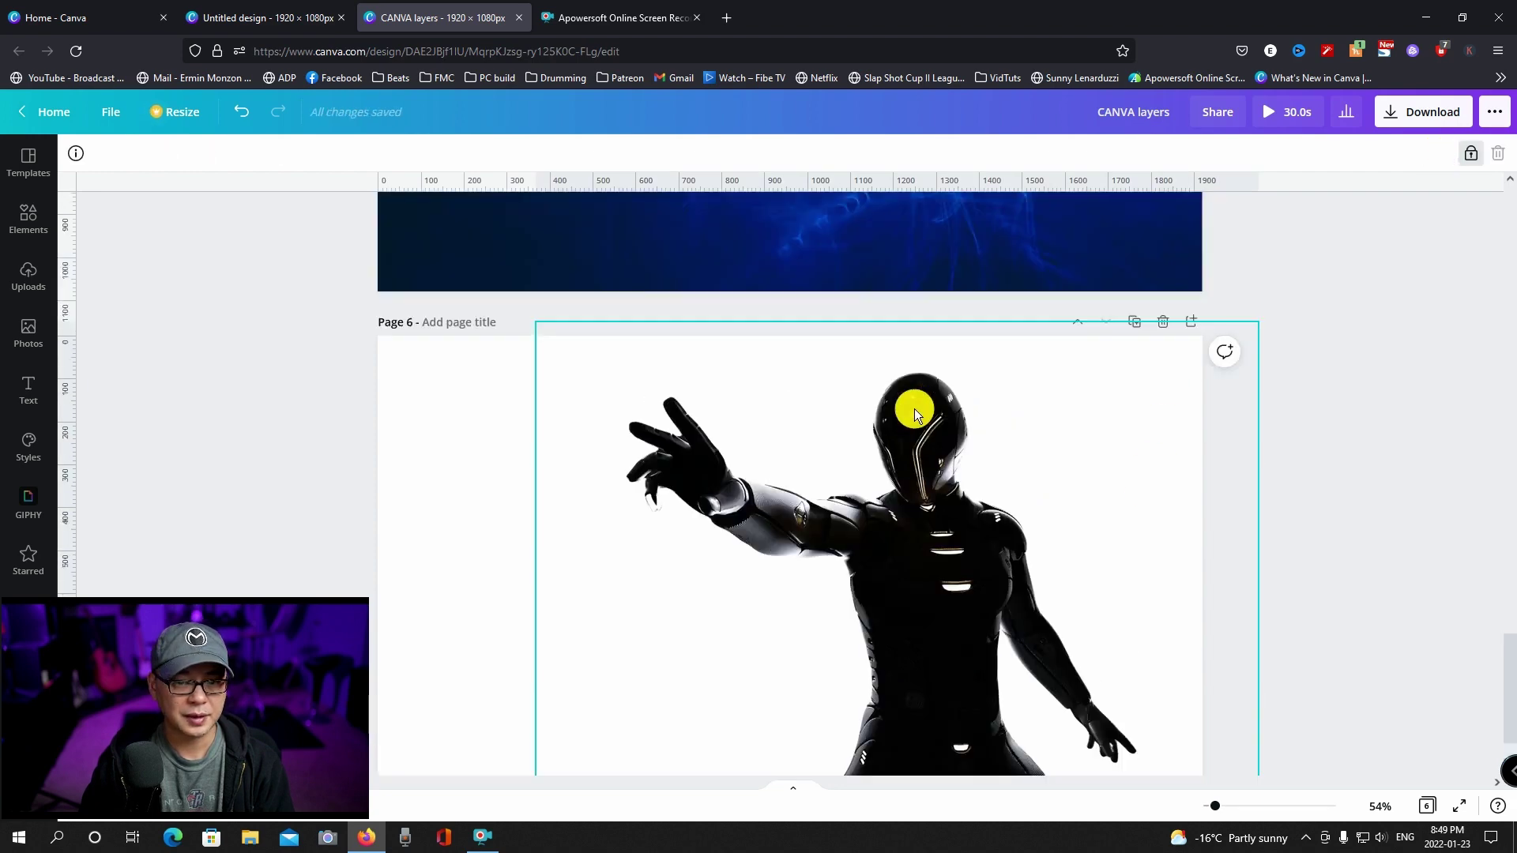
scroll(914, 409, "down", 3)
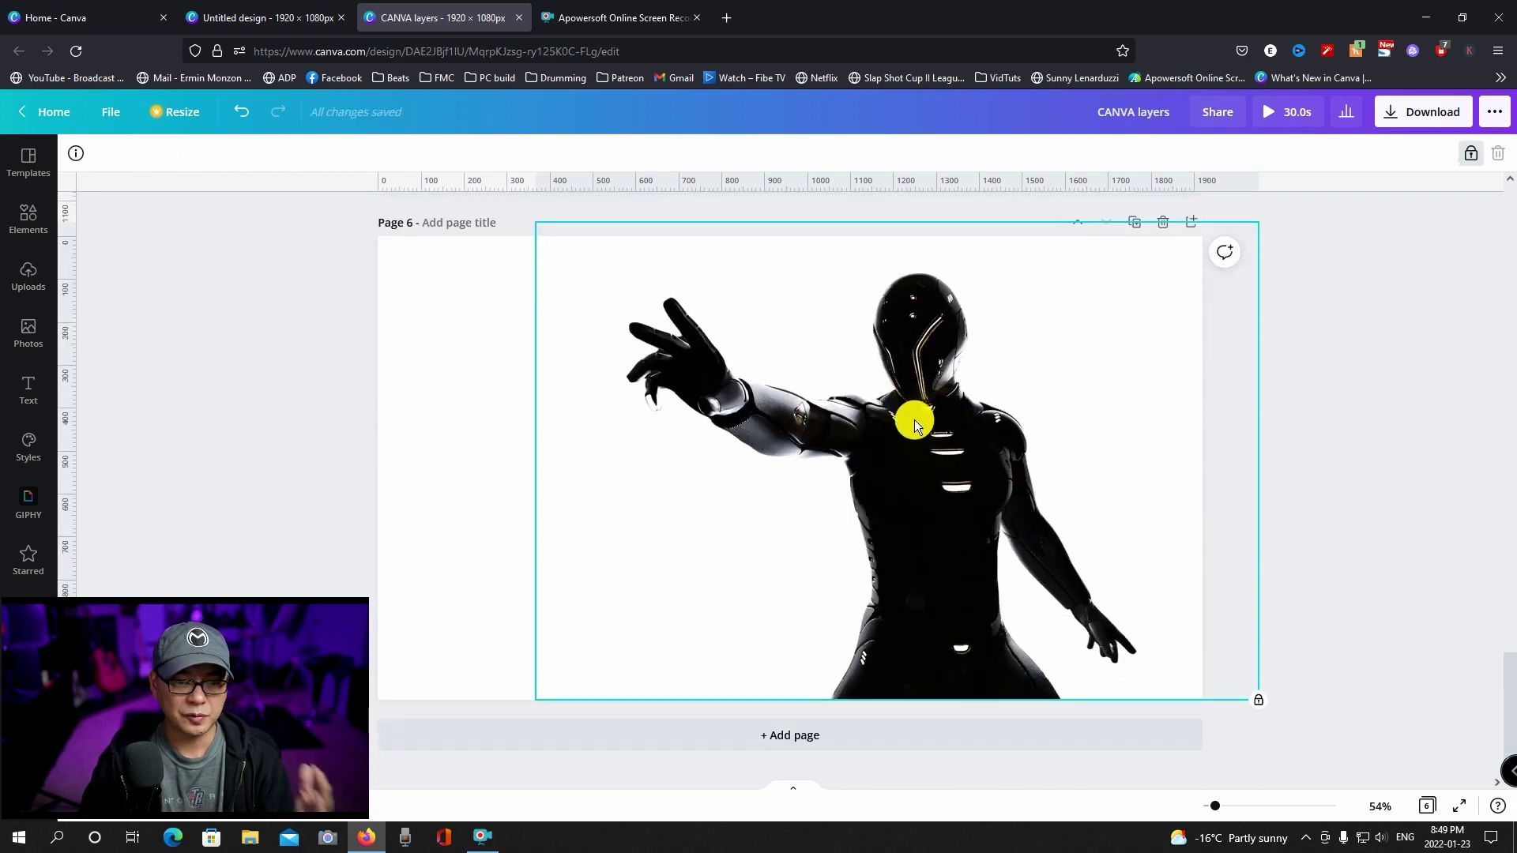
Copy Page 5's blue light-streak image and place it behind the robot on page 6
scroll(826, 482, "up", 3)
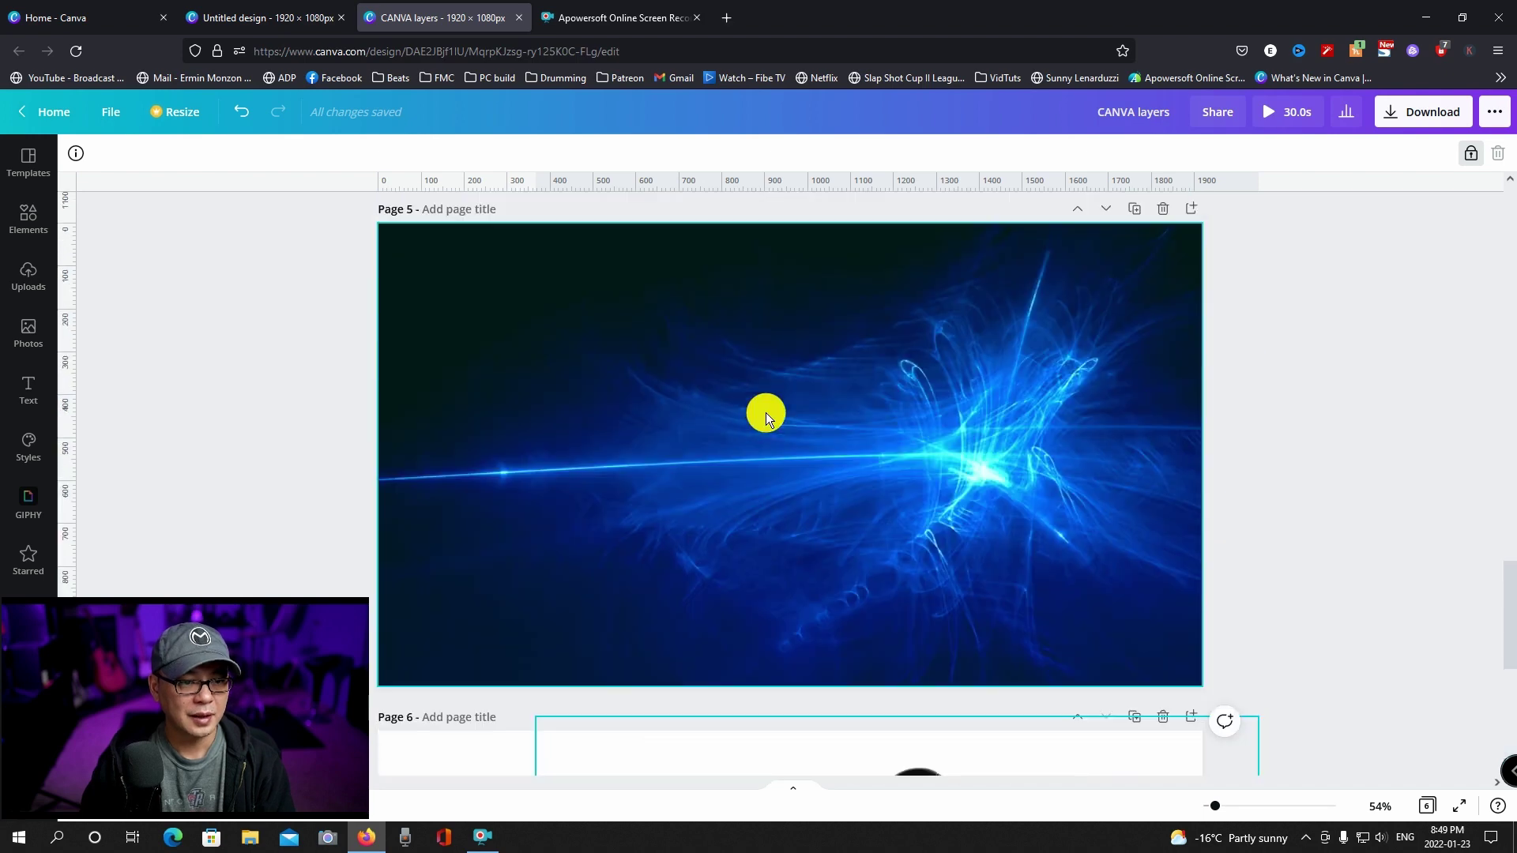
left_click(751, 385)
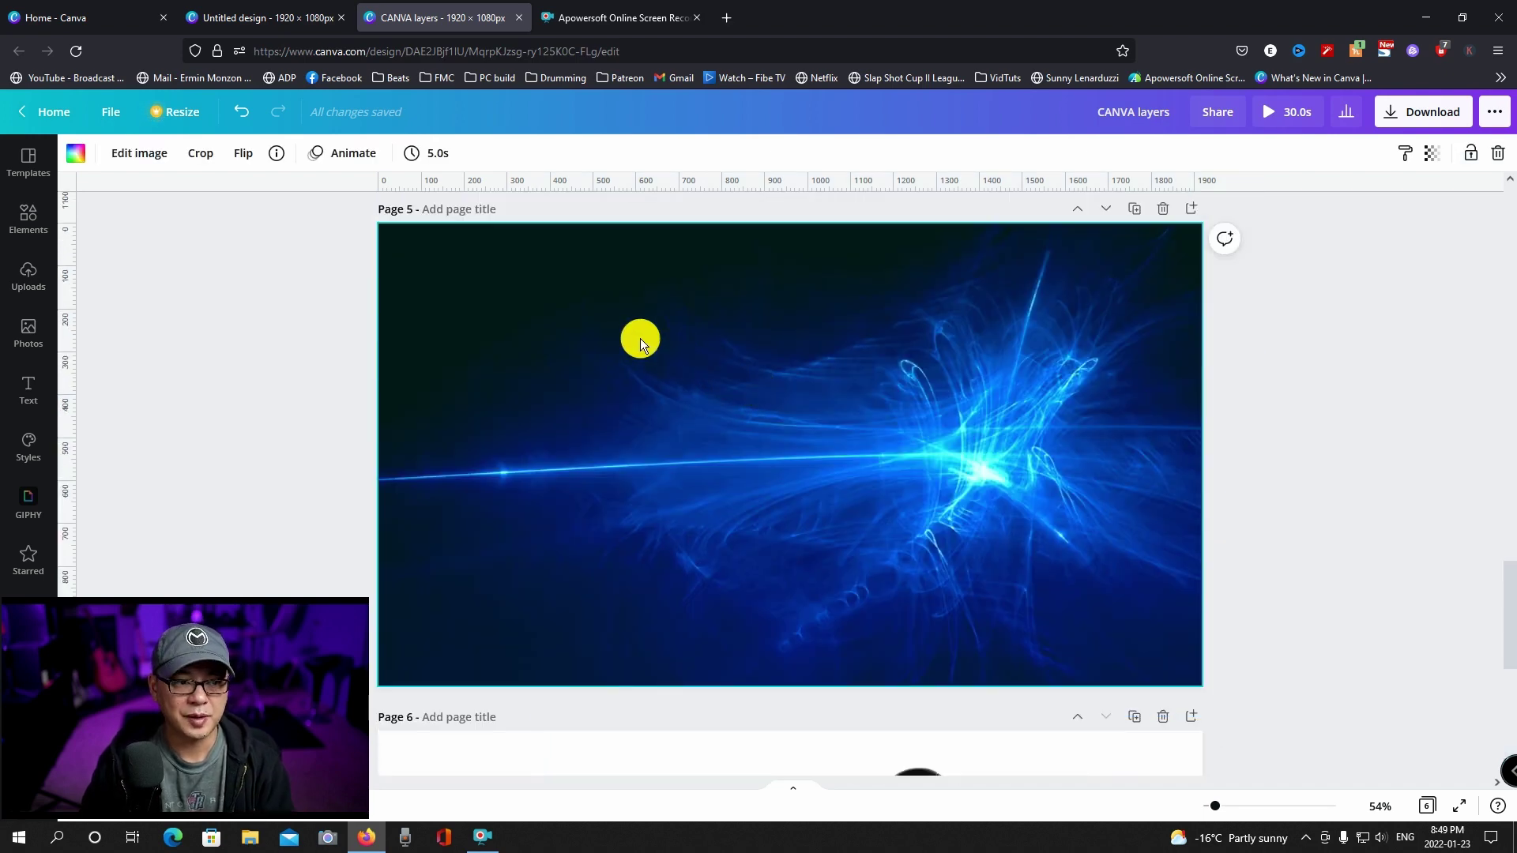
scroll(790, 403, "down", 3)
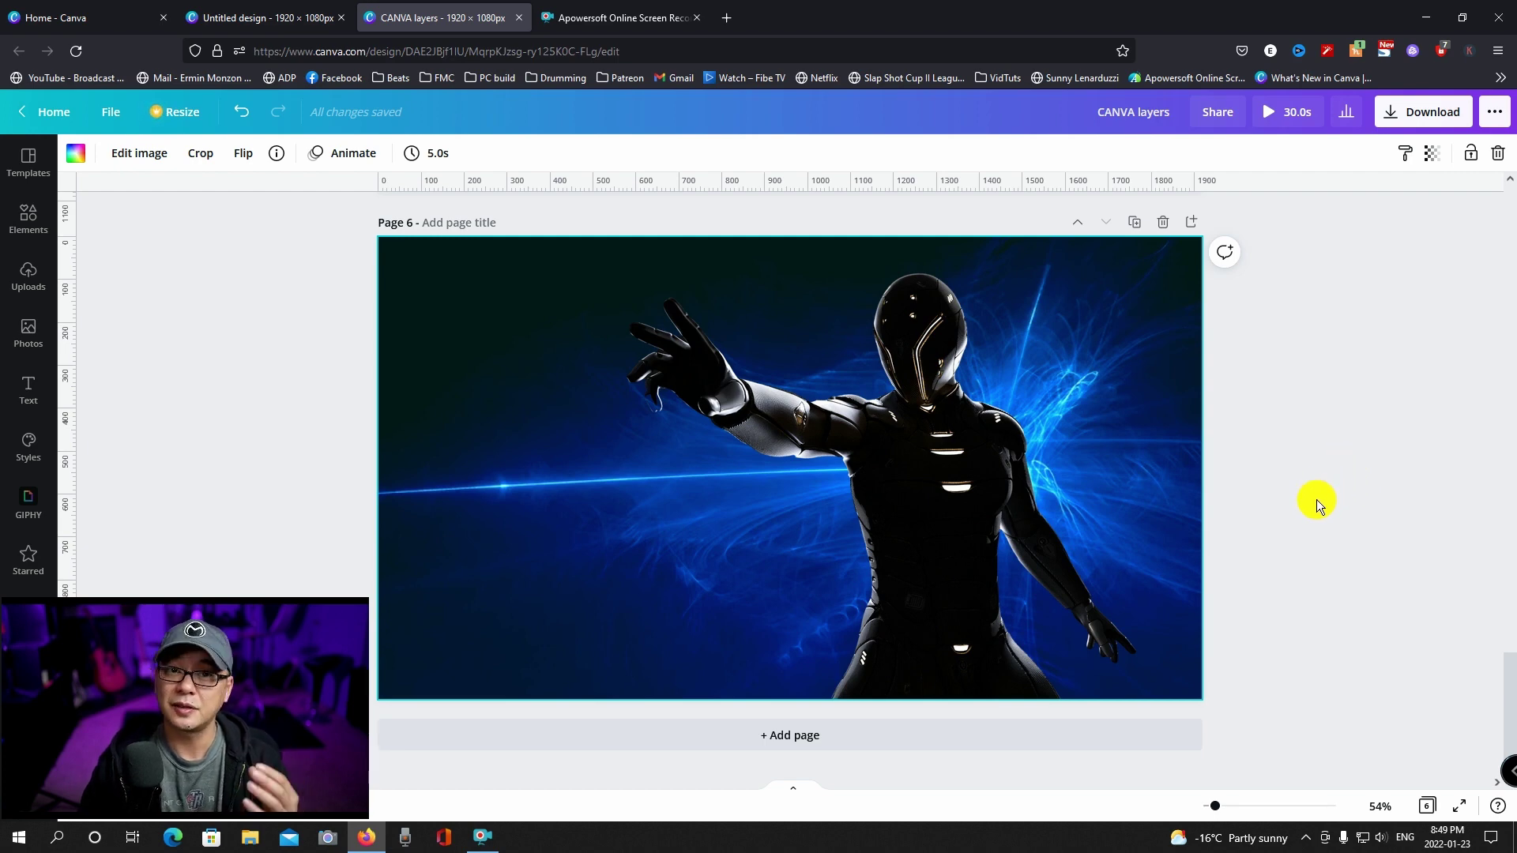
left_click(1292, 540)
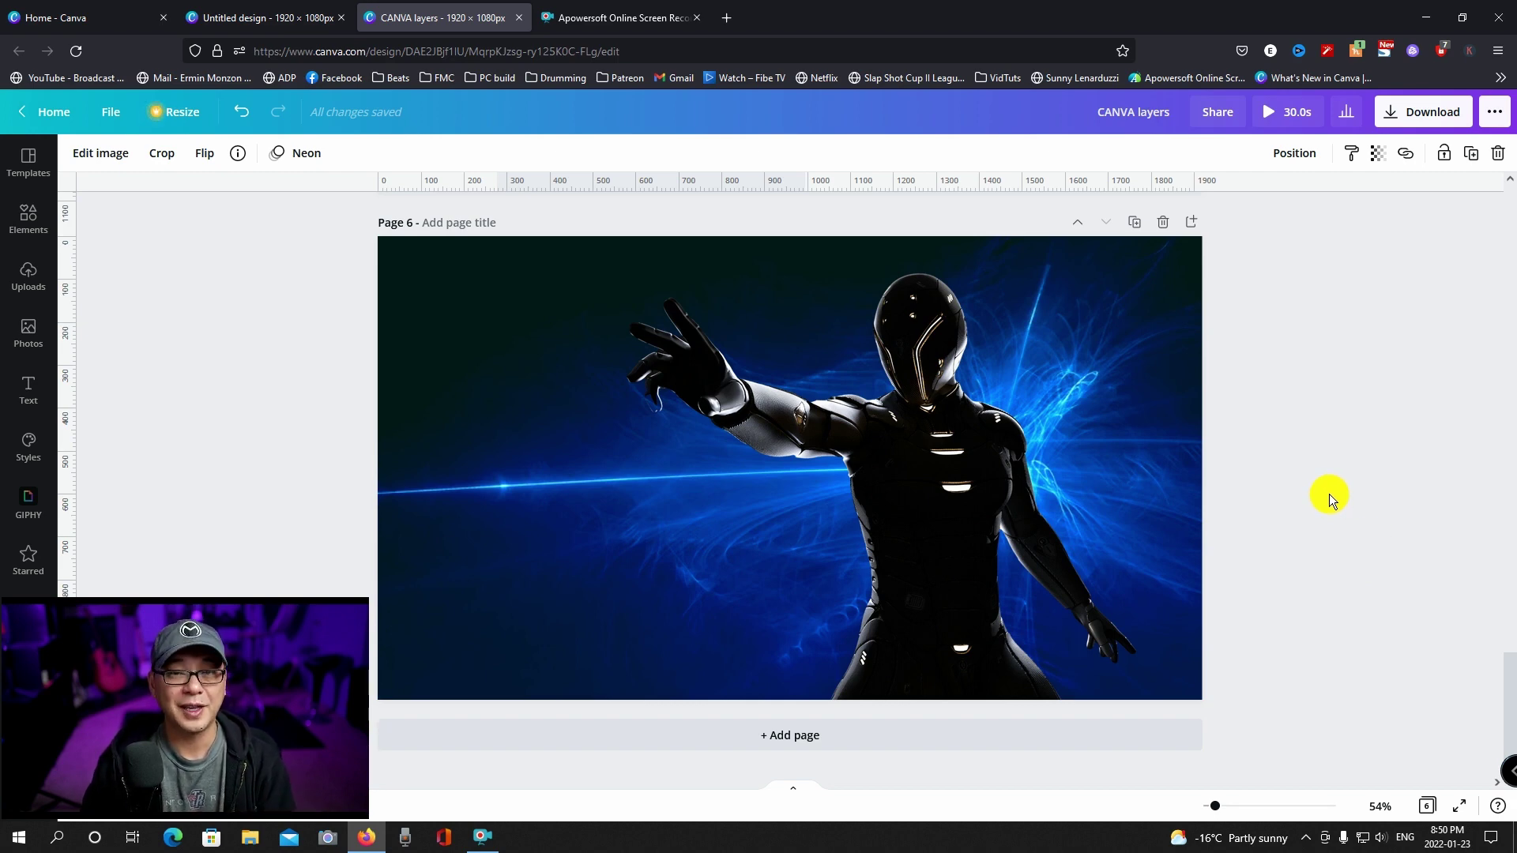
Move the glowing lightning sphere from Page 2 to the robot's outstretched hand on page 6
scroll(1320, 496, "up", 6)
scroll(1299, 487, "up", 15)
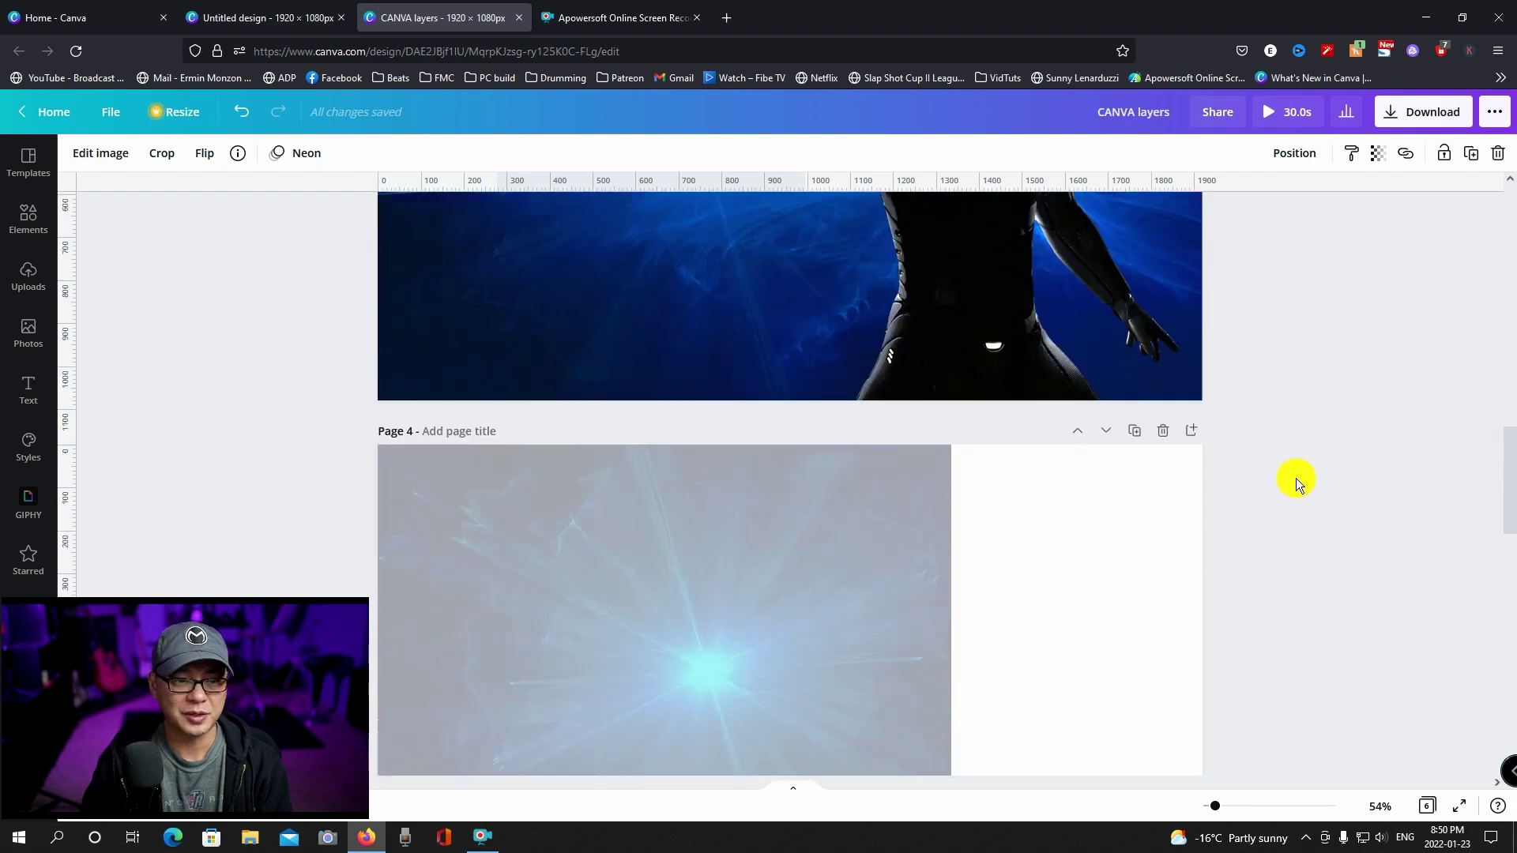
left_click(236, 153)
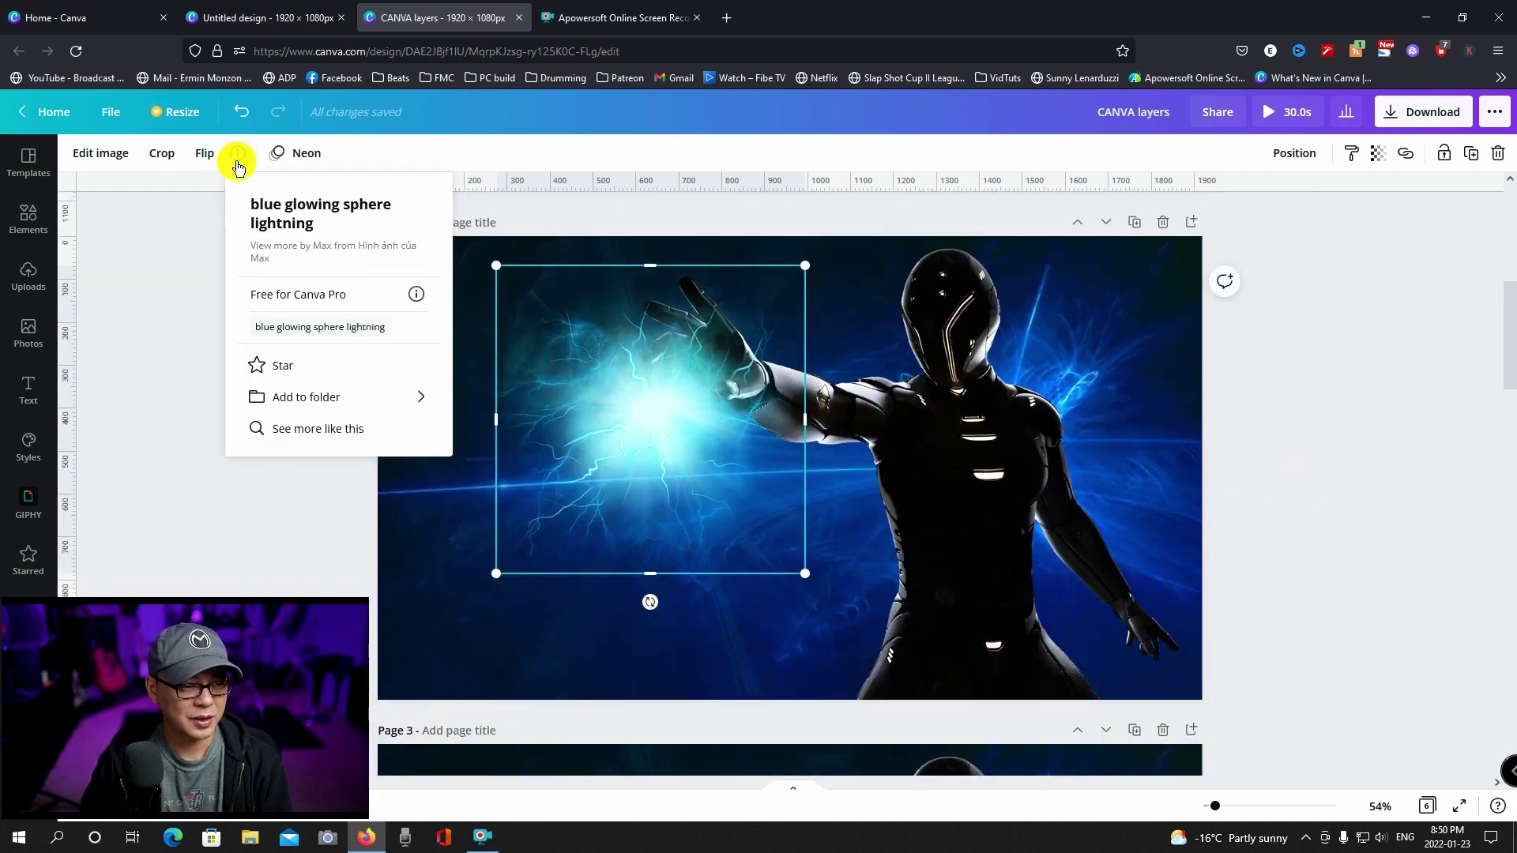
left_click(219, 225)
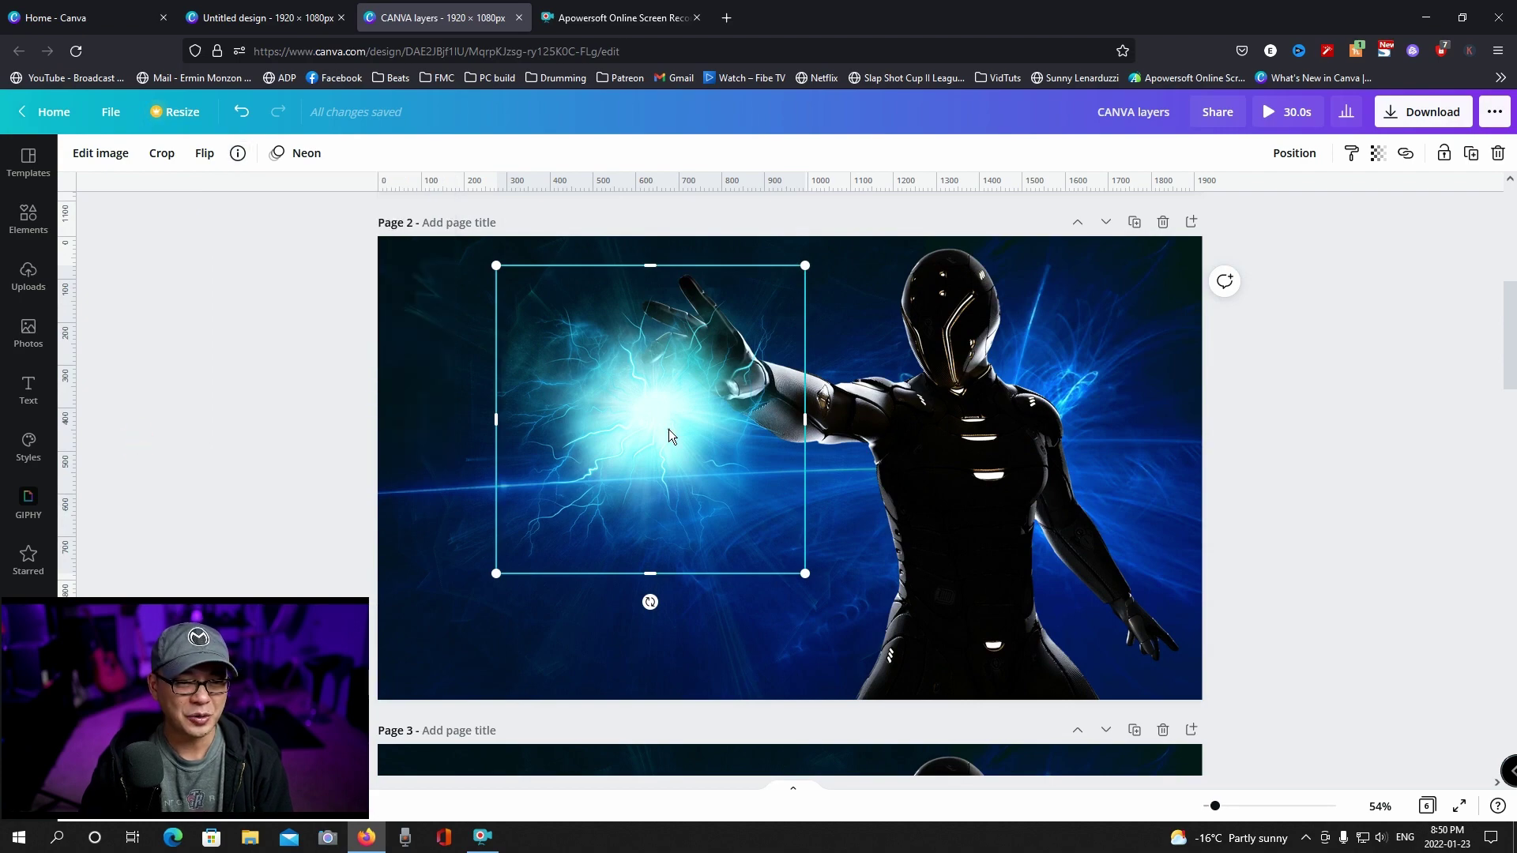
key("Delete")
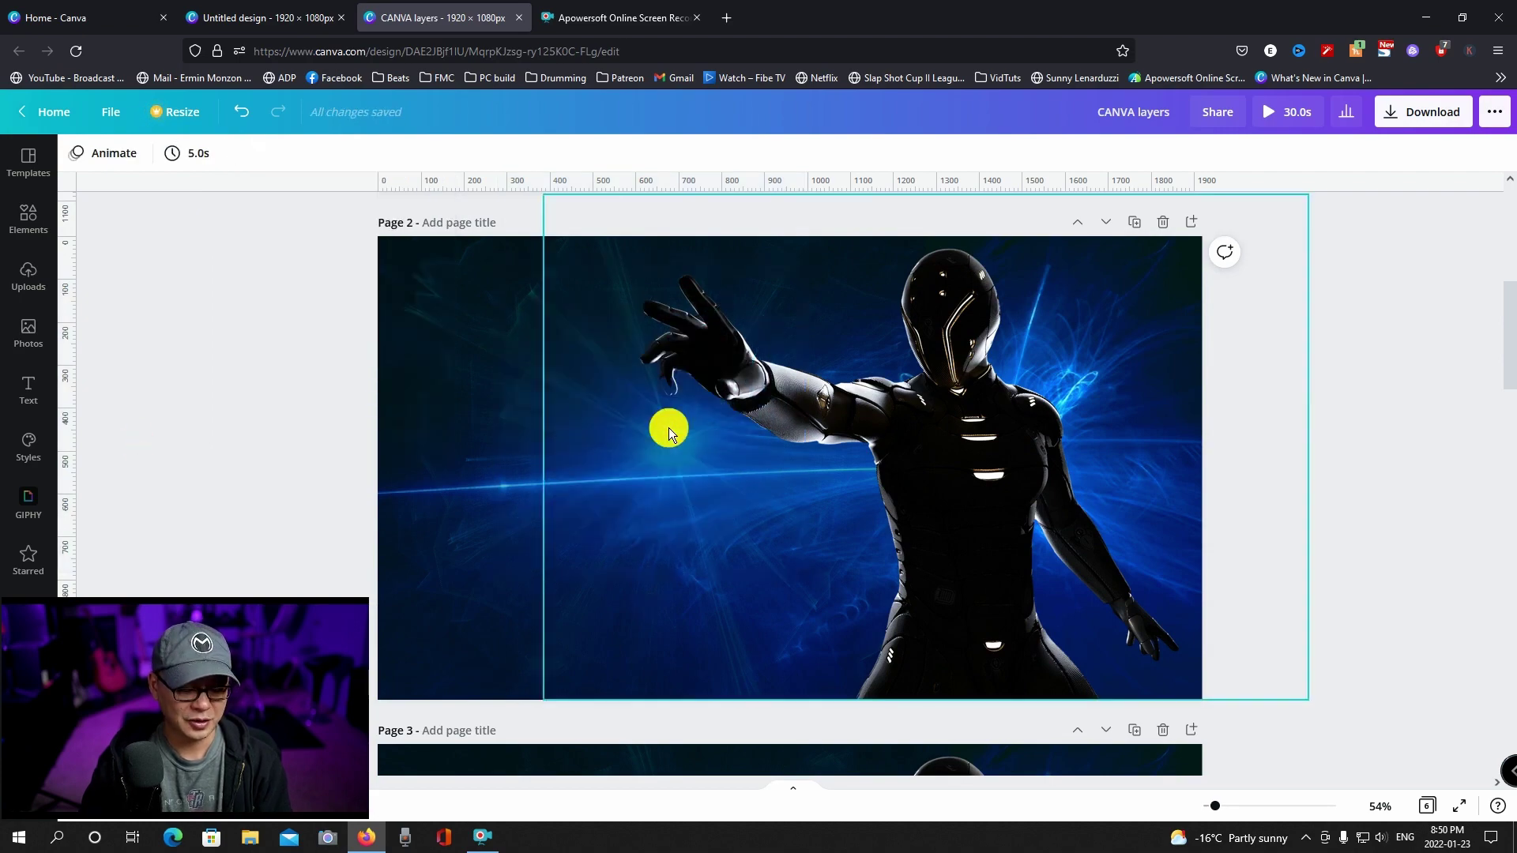
scroll(668, 429, "down", 20)
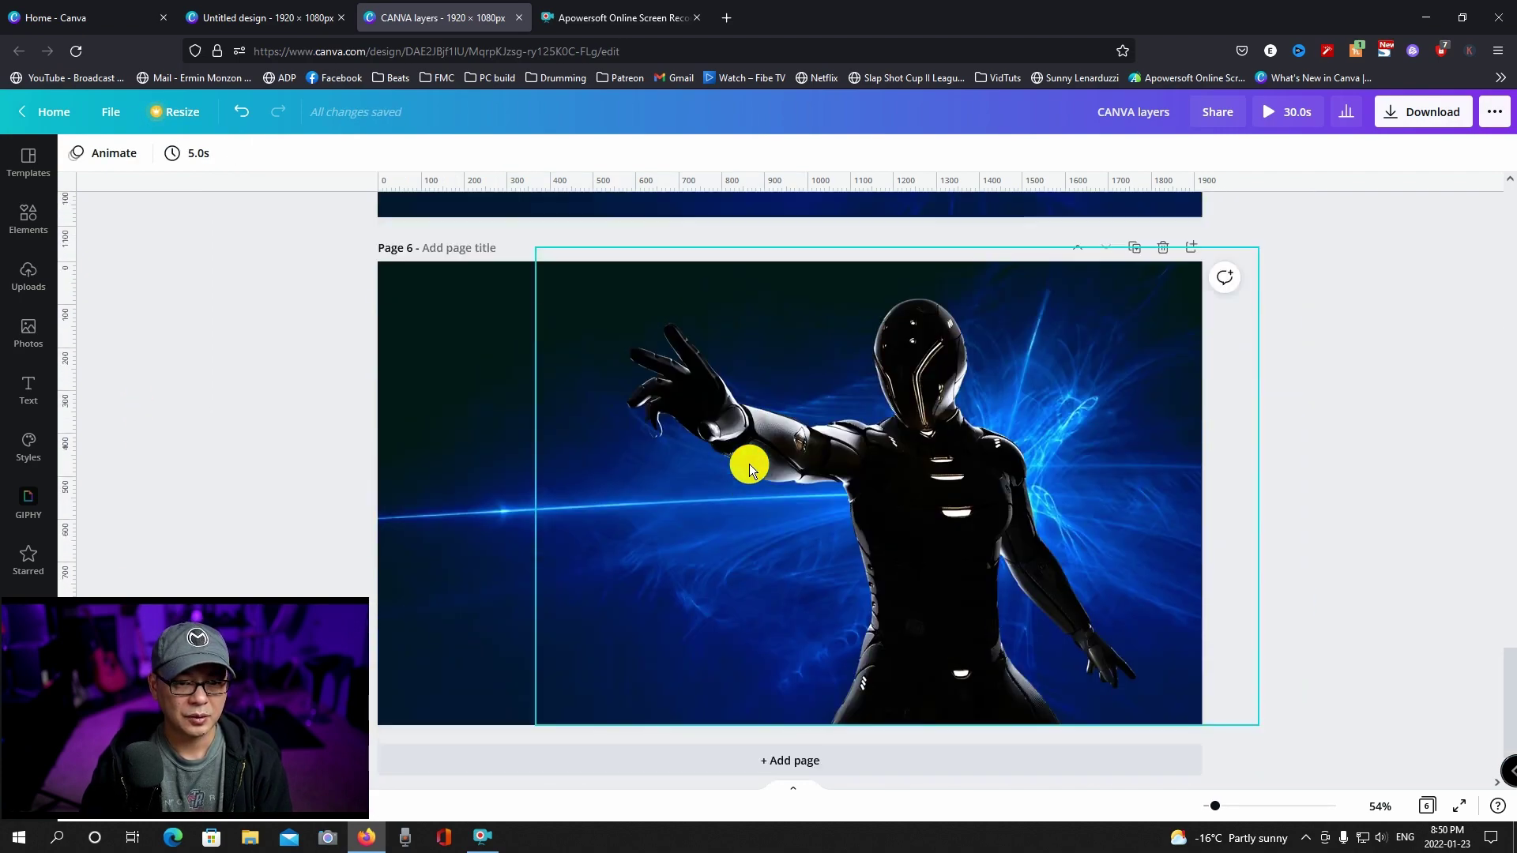
key("ctrl+z")
left_click(1432, 472)
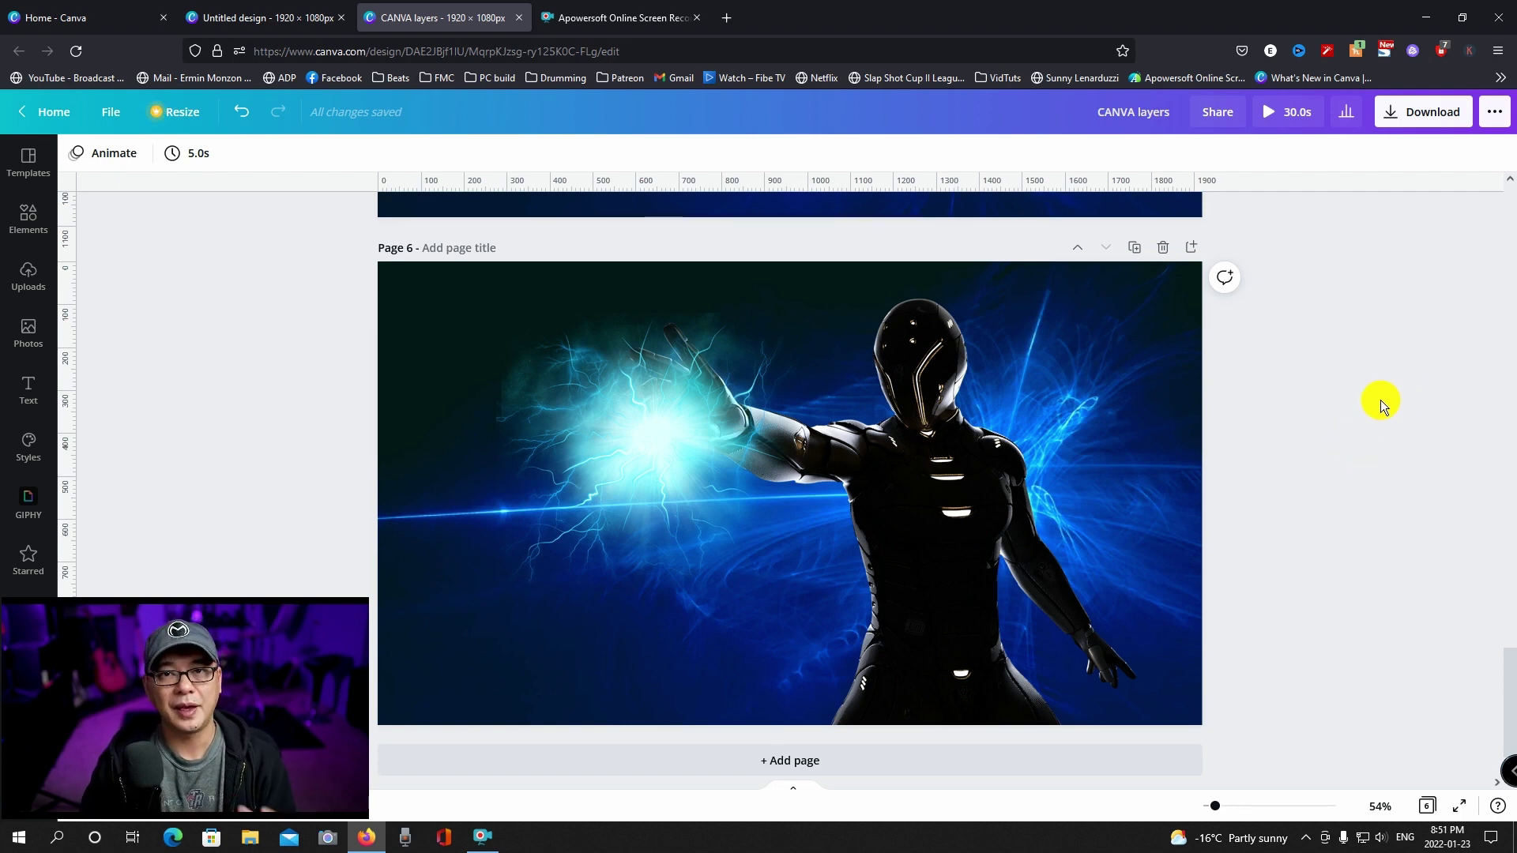
Set the Page 4 starburst image's transparency back to 100 for full opacity
scroll(1212, 466, "up", 10)
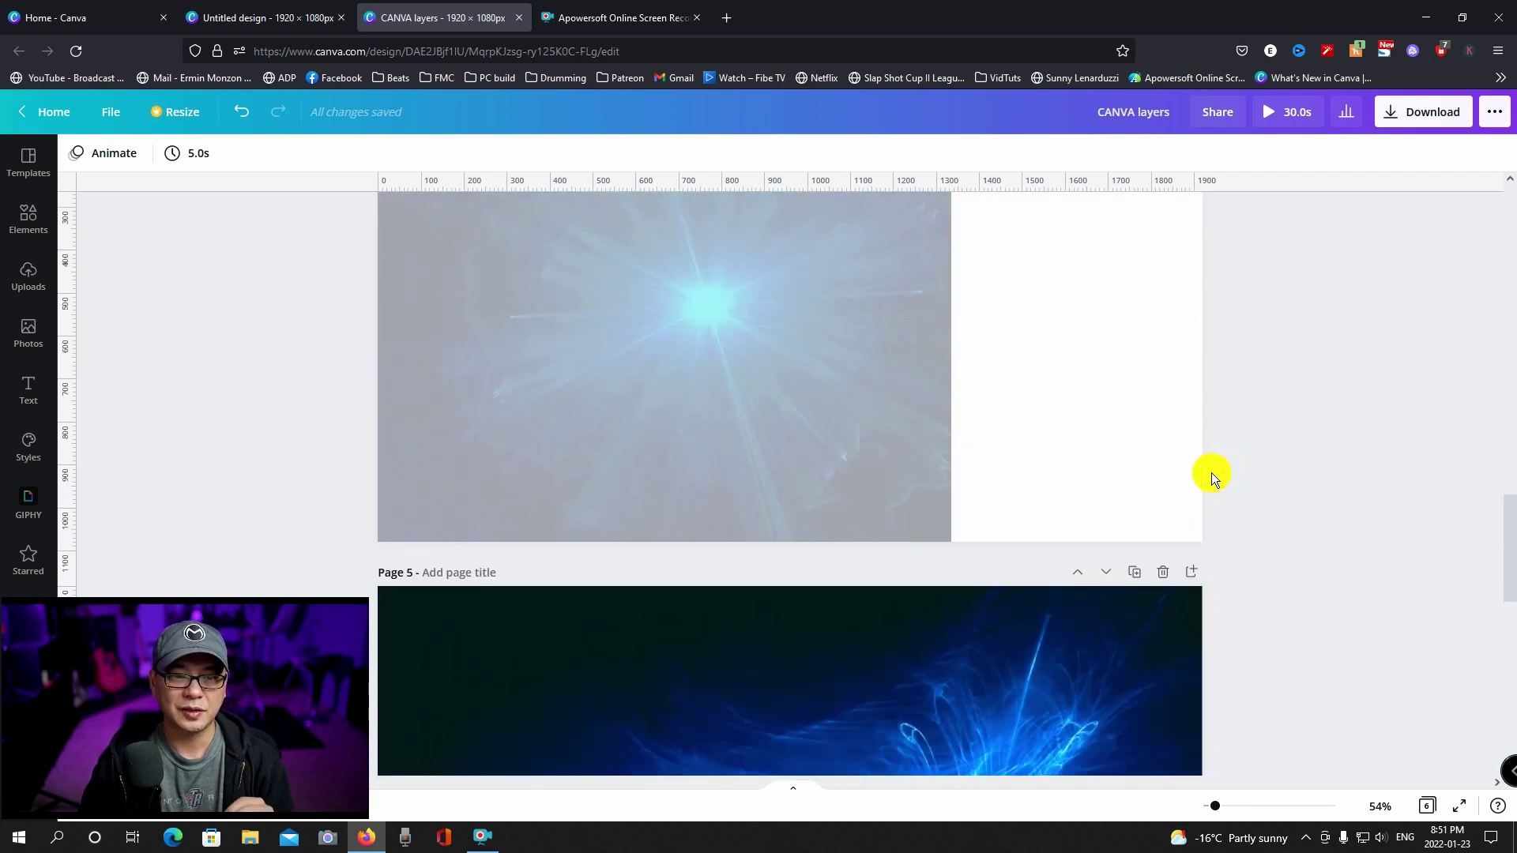
scroll(1211, 476, "up", 4)
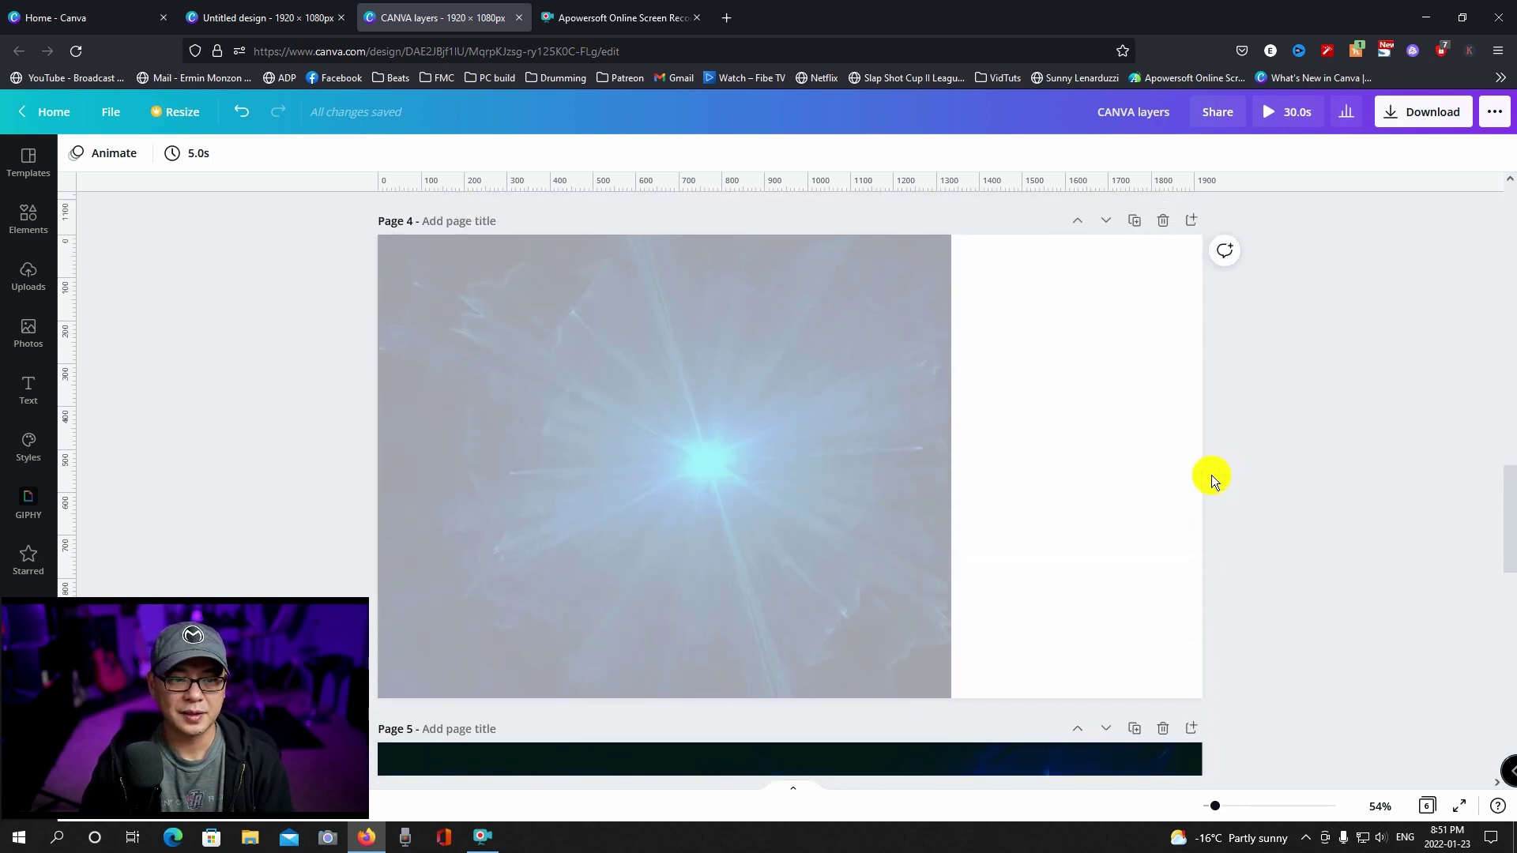
left_click(1073, 520)
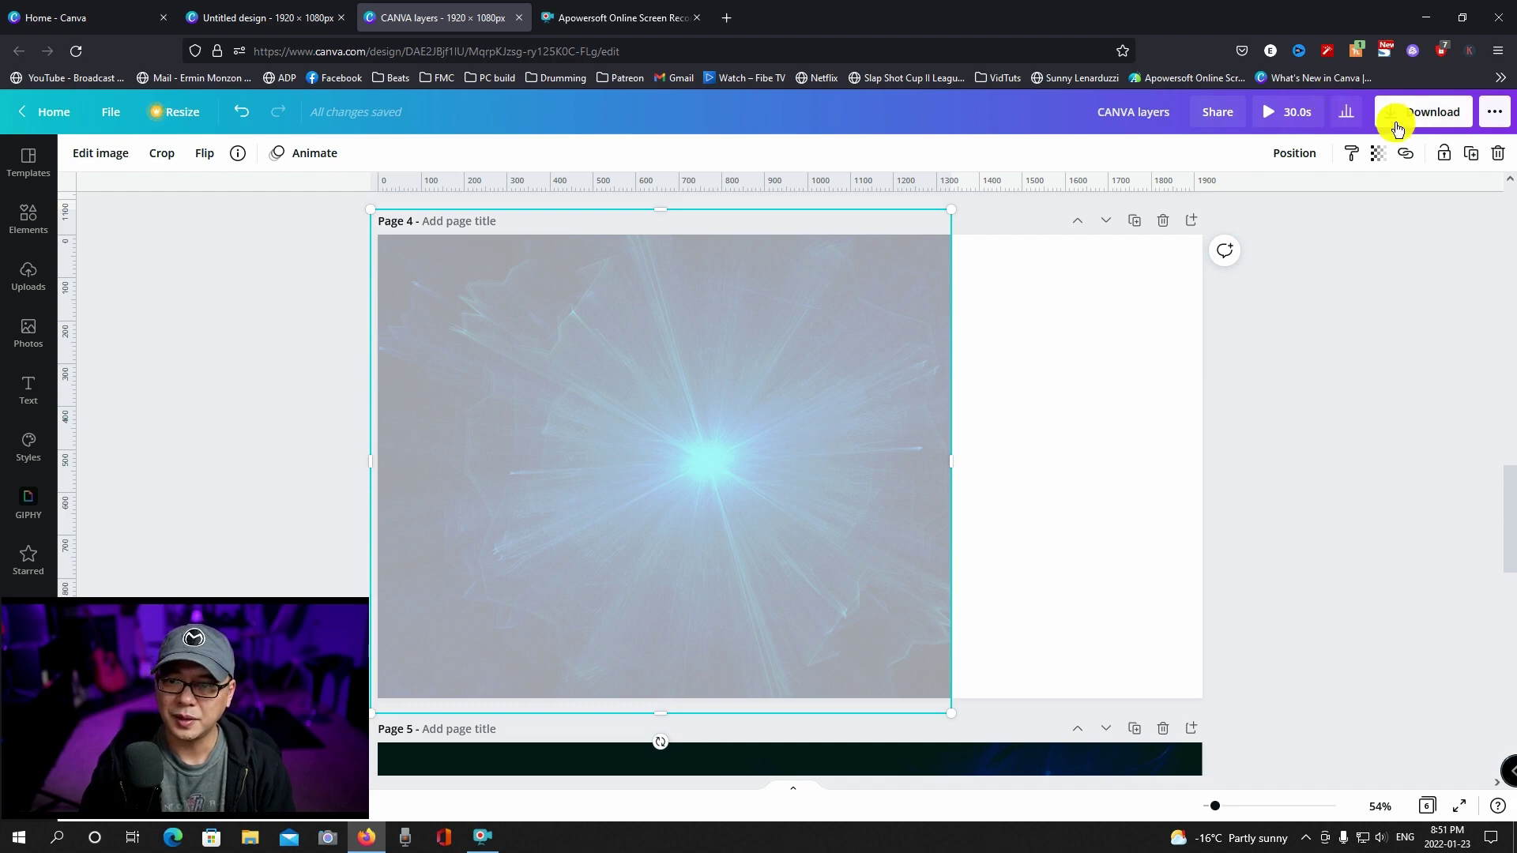
left_click(1385, 158)
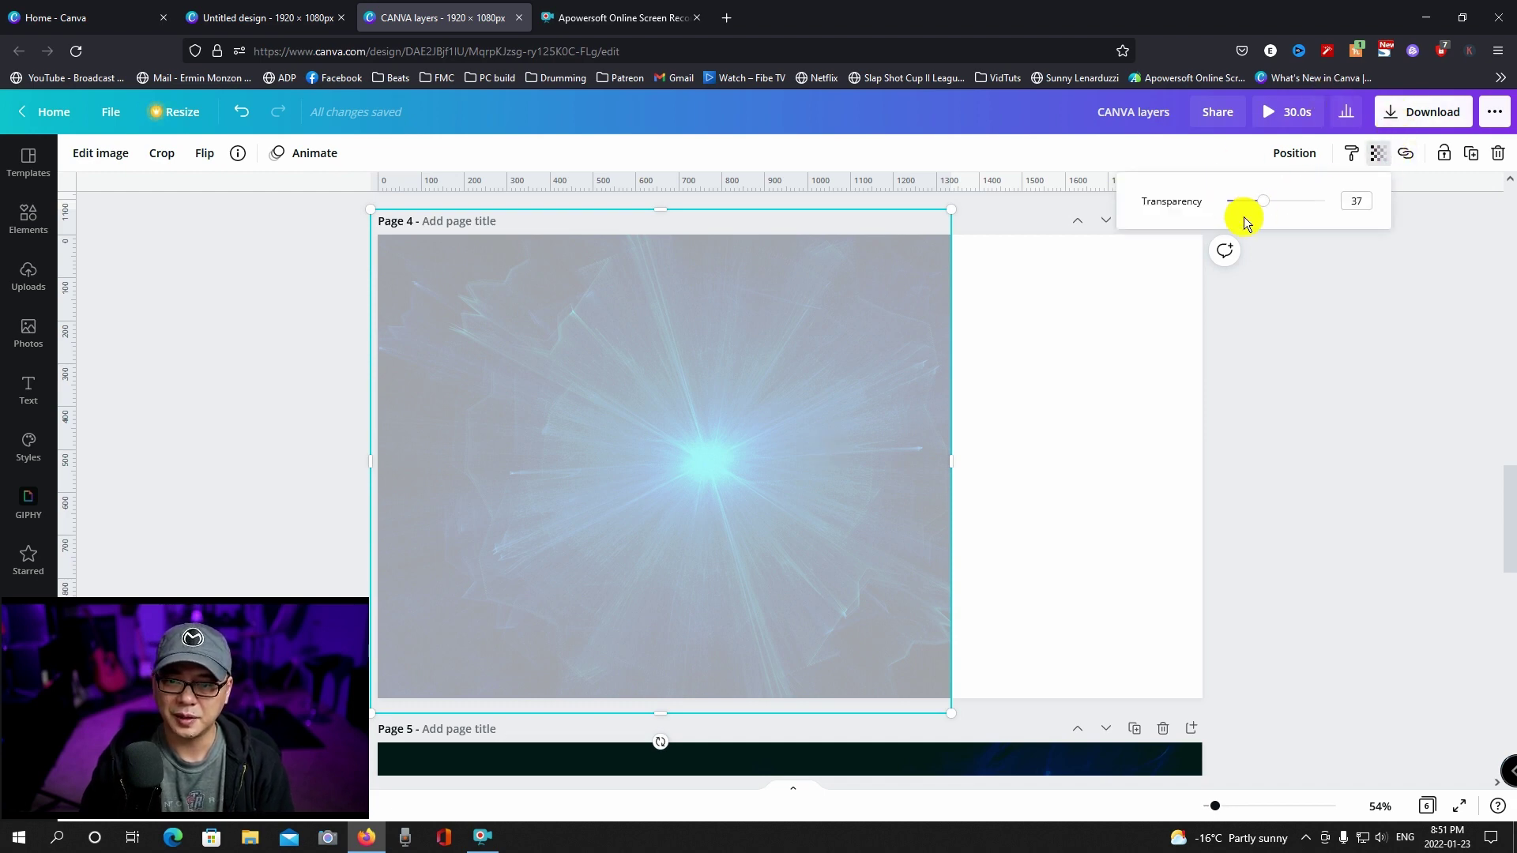
left_click_drag(1264, 203, 1351, 232)
left_click(1362, 229)
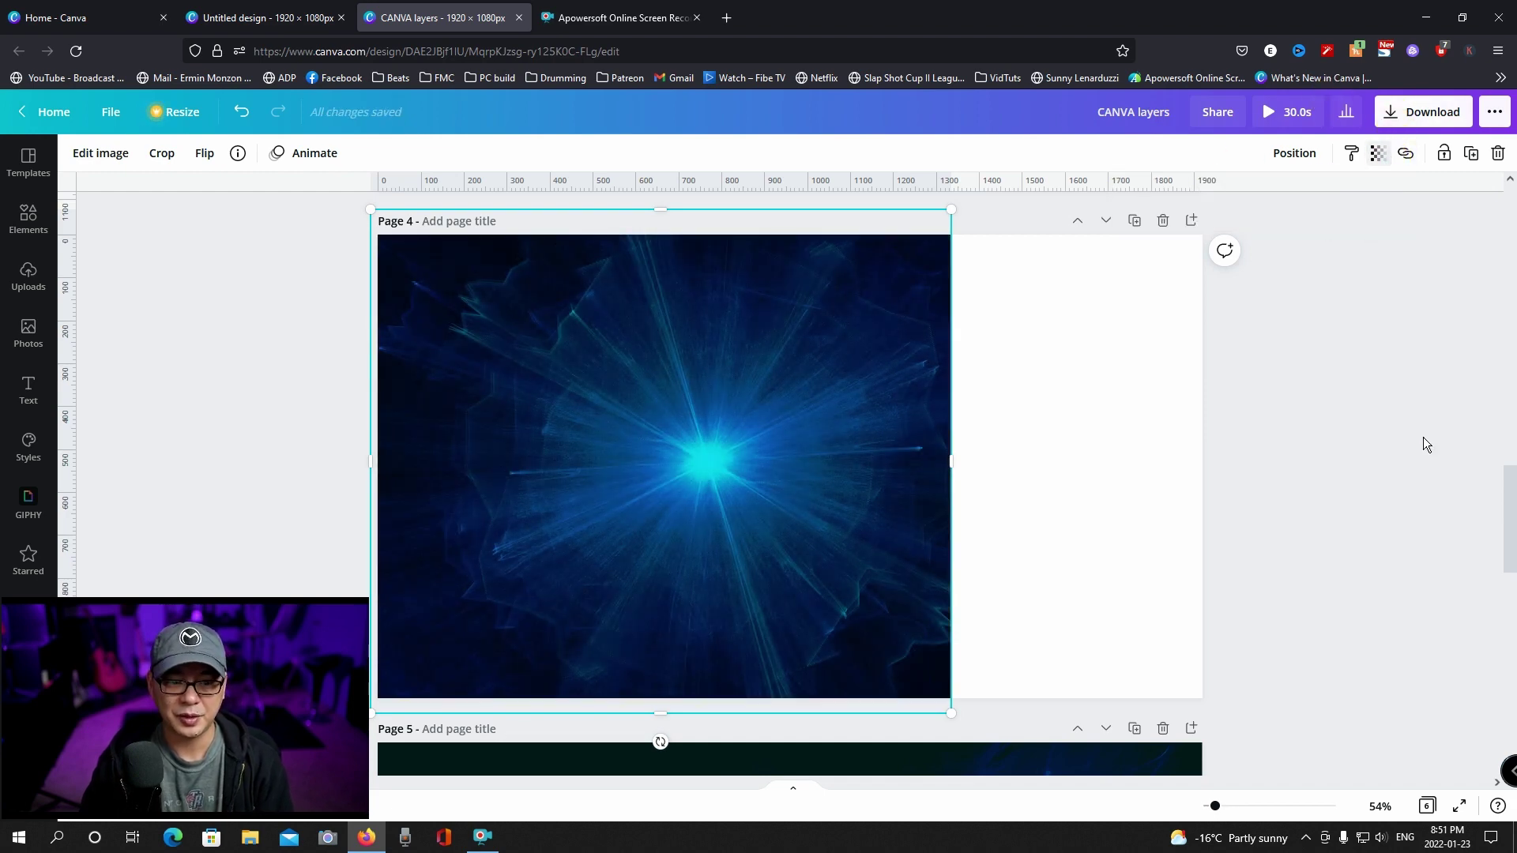
left_click(815, 436)
Check the starburst image's info panel, then select the starburst on Page 6
left_click(237, 153)
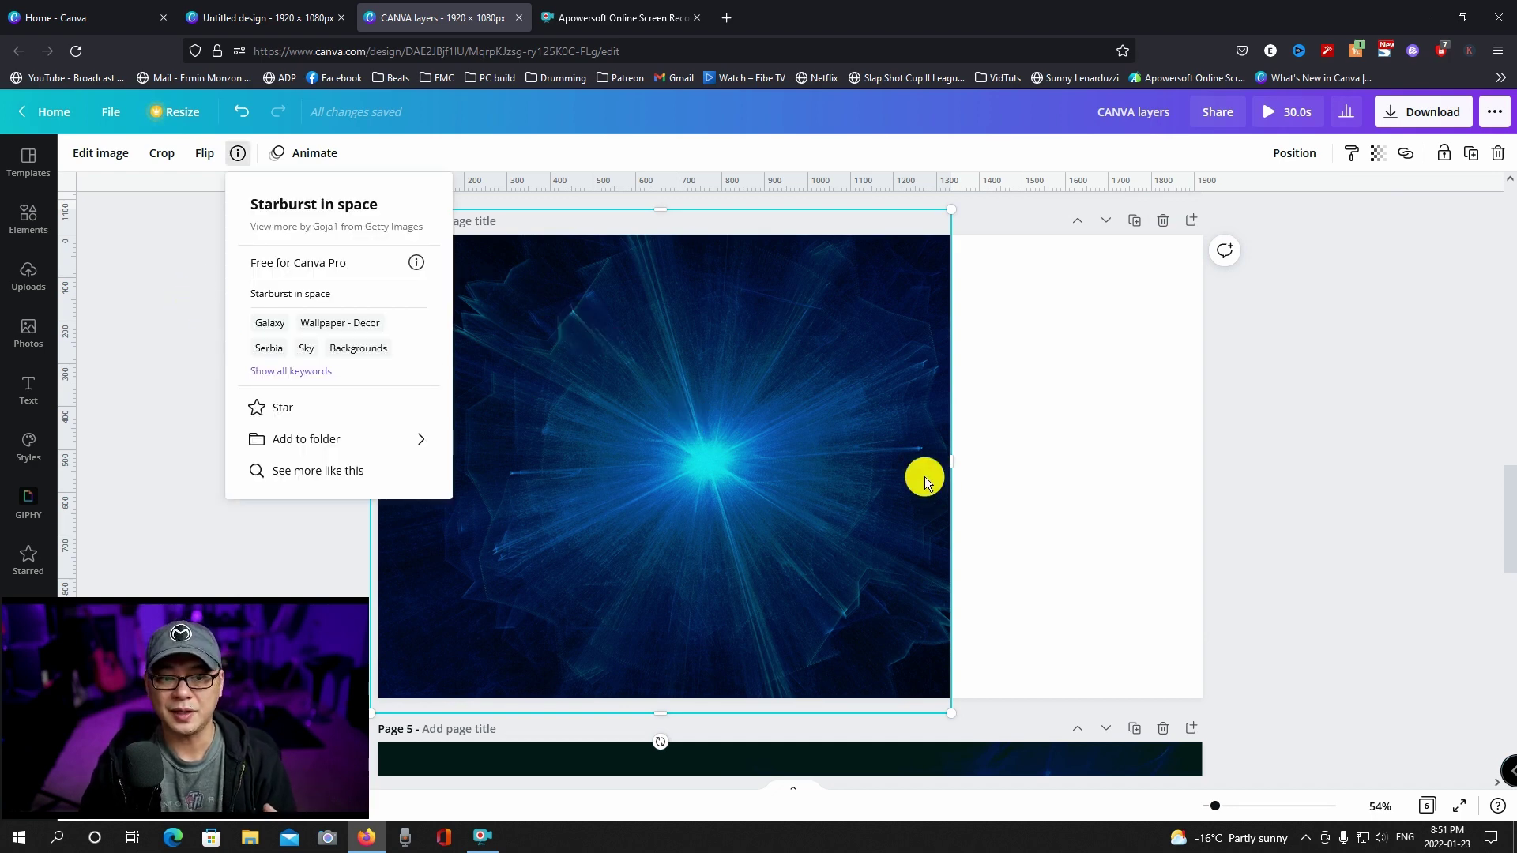
left_click(800, 415)
left_click(800, 422)
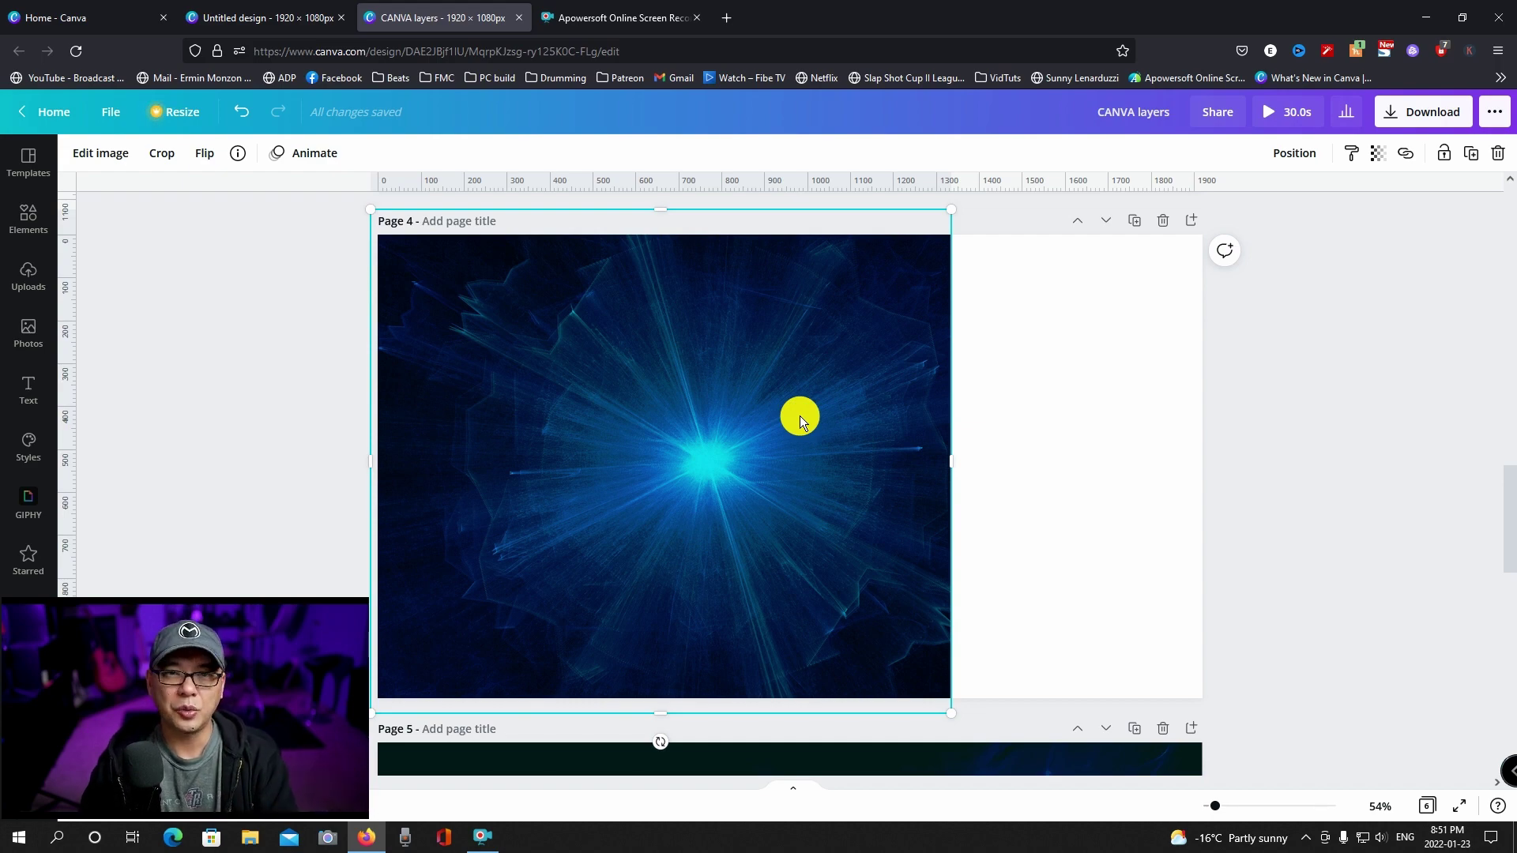
scroll(799, 416, "down", 10)
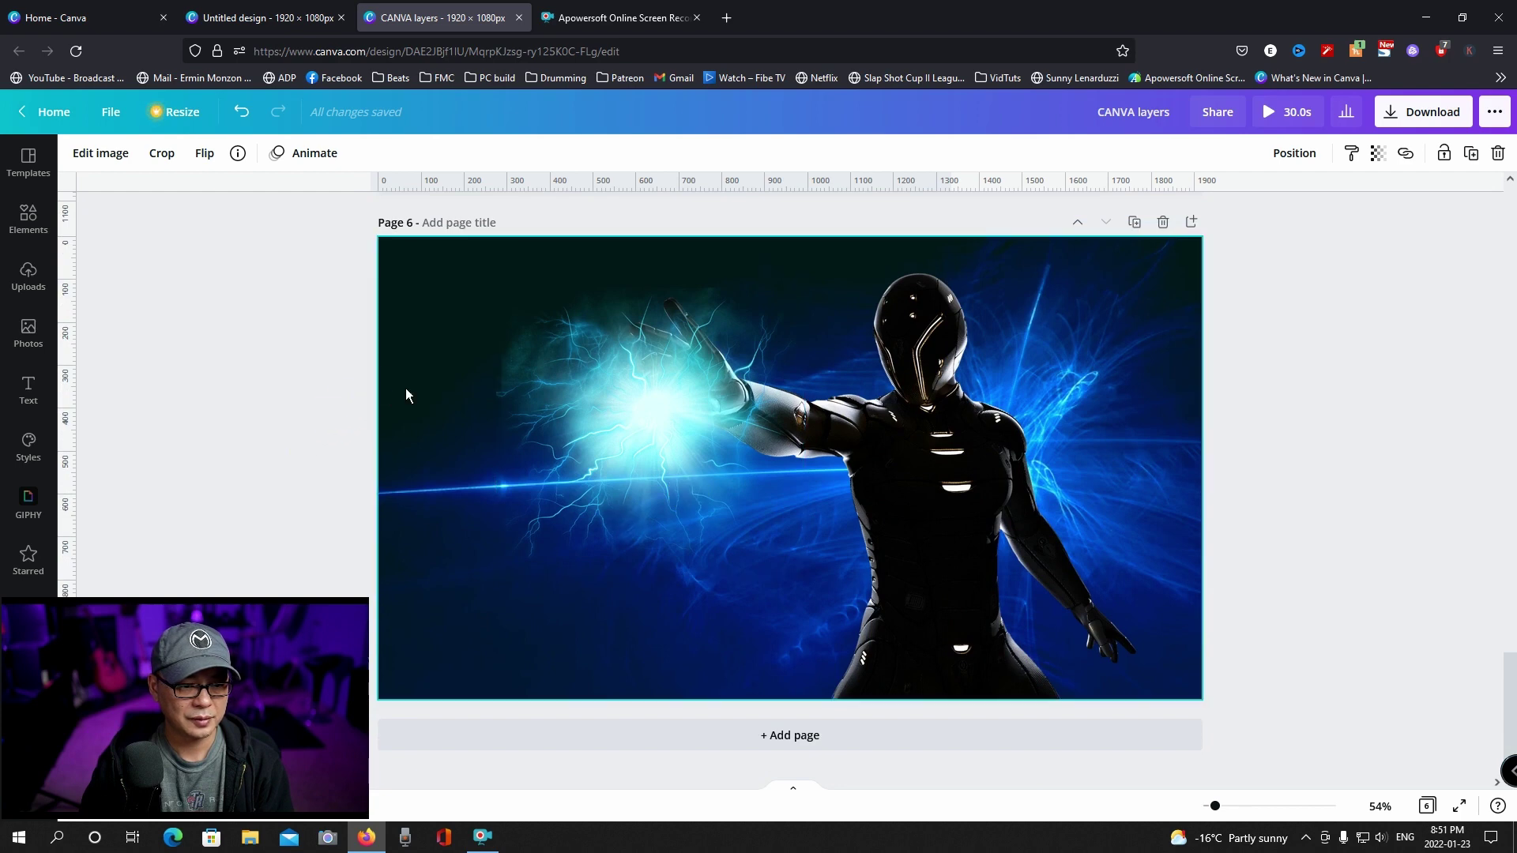
left_click(405, 387)
Send the Page 6 starburst image backward twice, behind the sphere and the robot
left_click(406, 387)
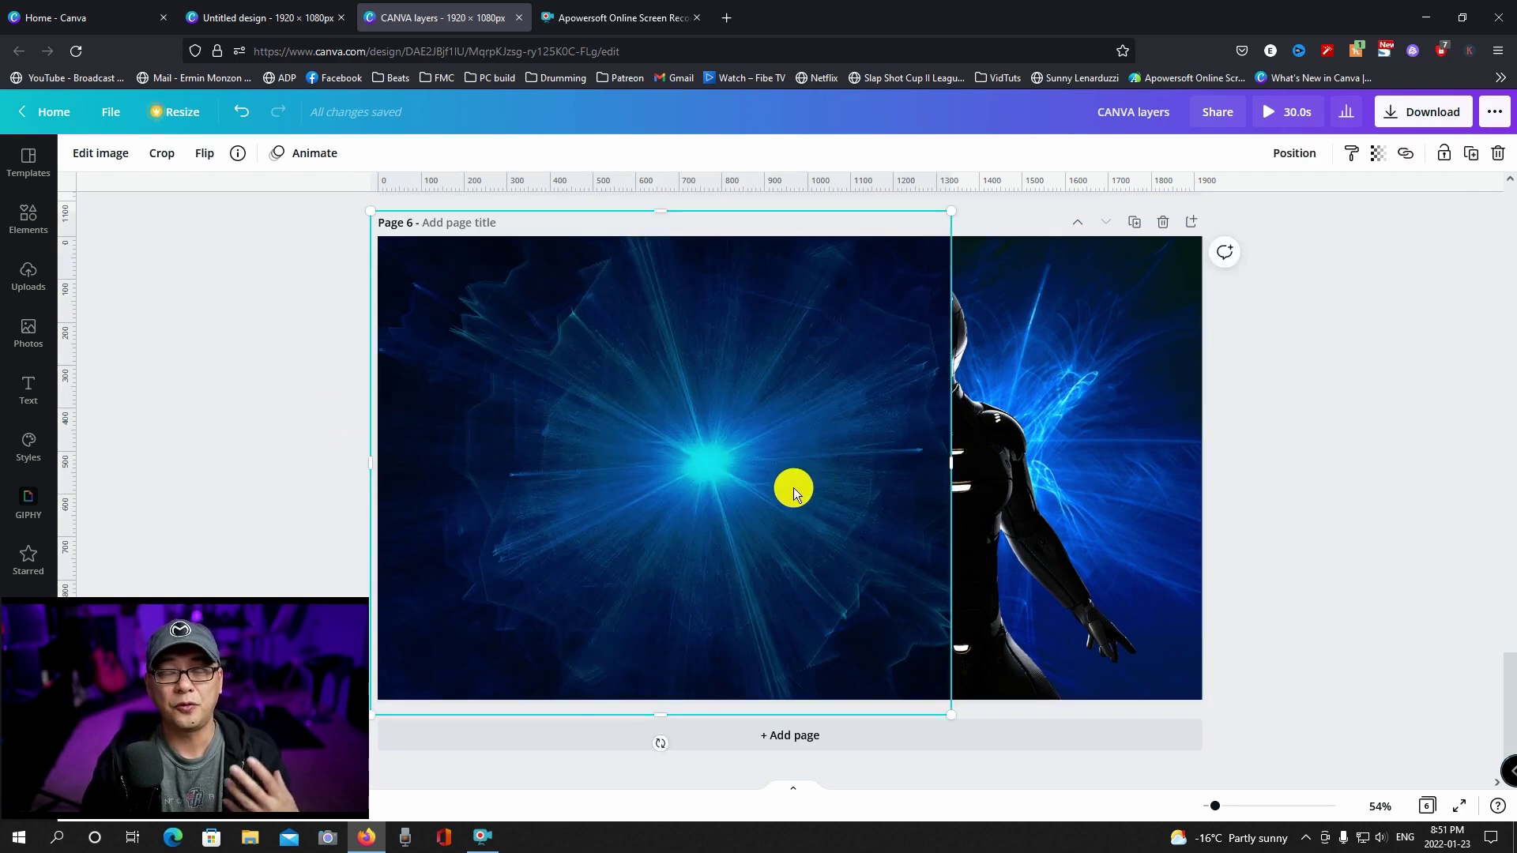
right_click(719, 449)
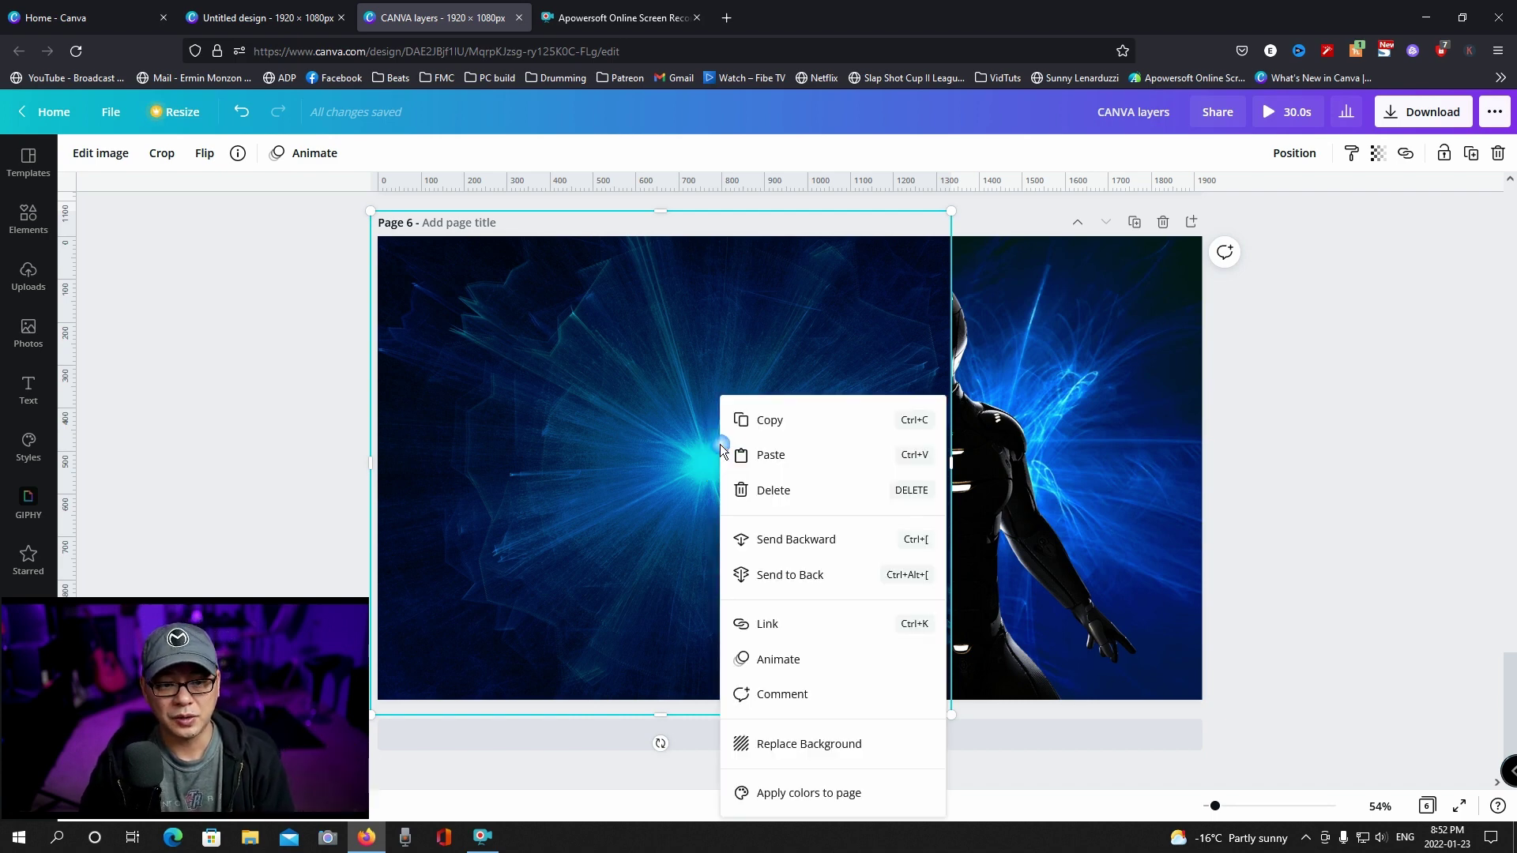
left_click(806, 538)
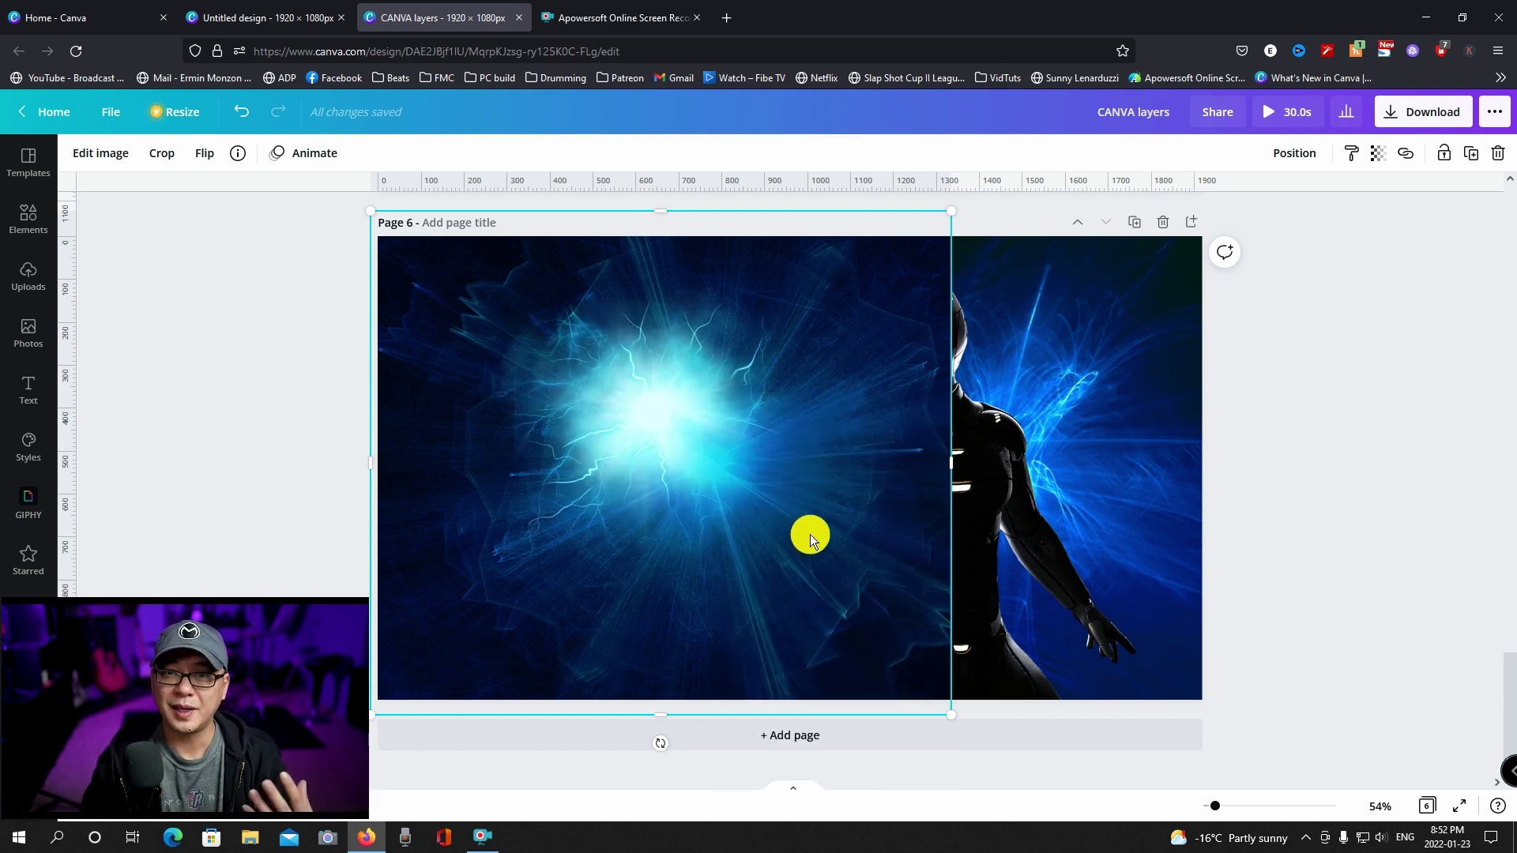
right_click(769, 595)
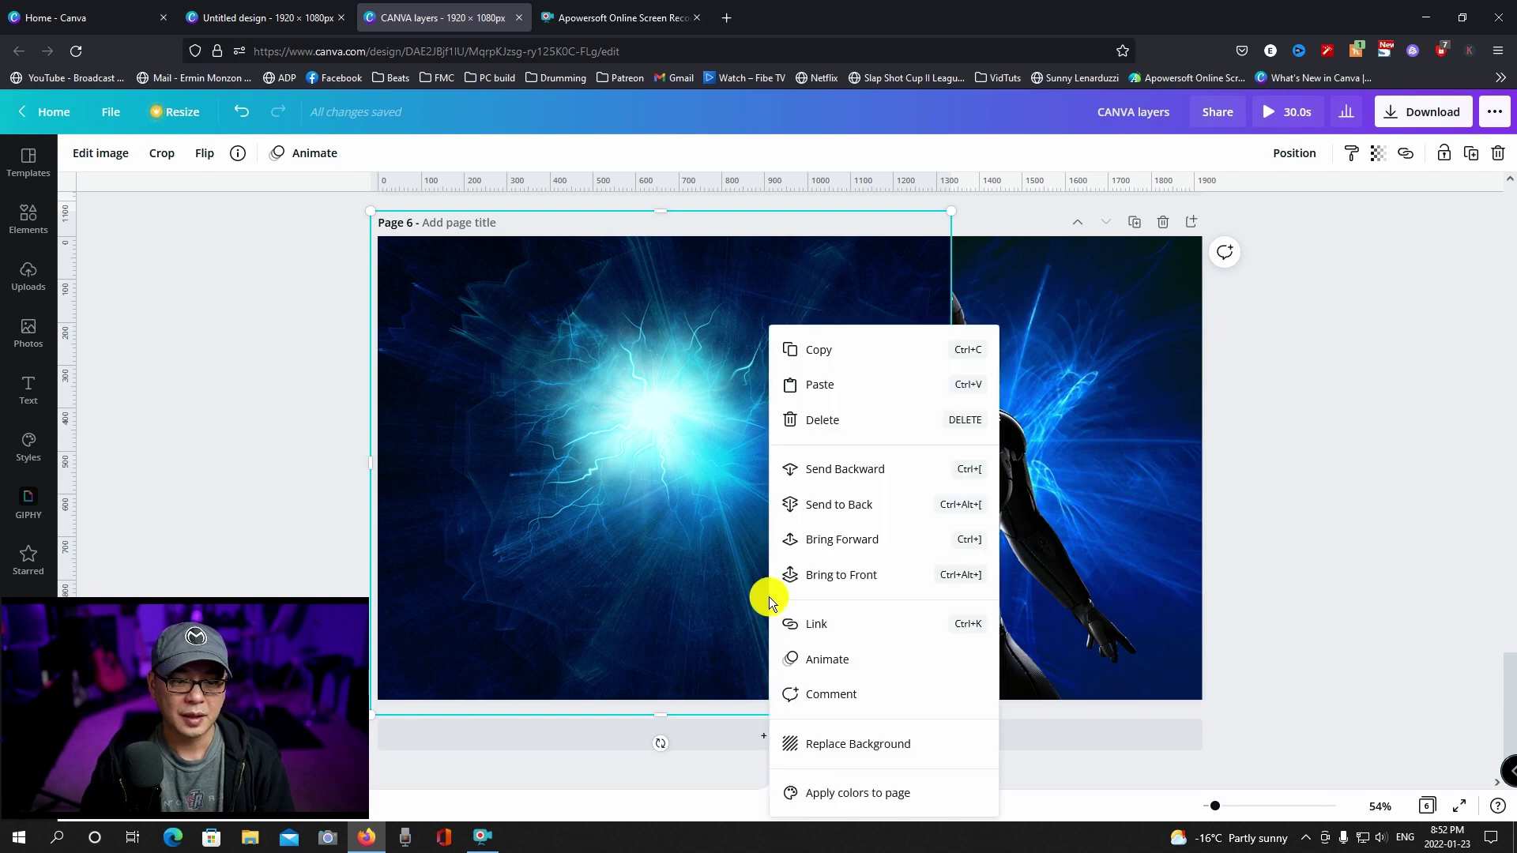
left_click(844, 469)
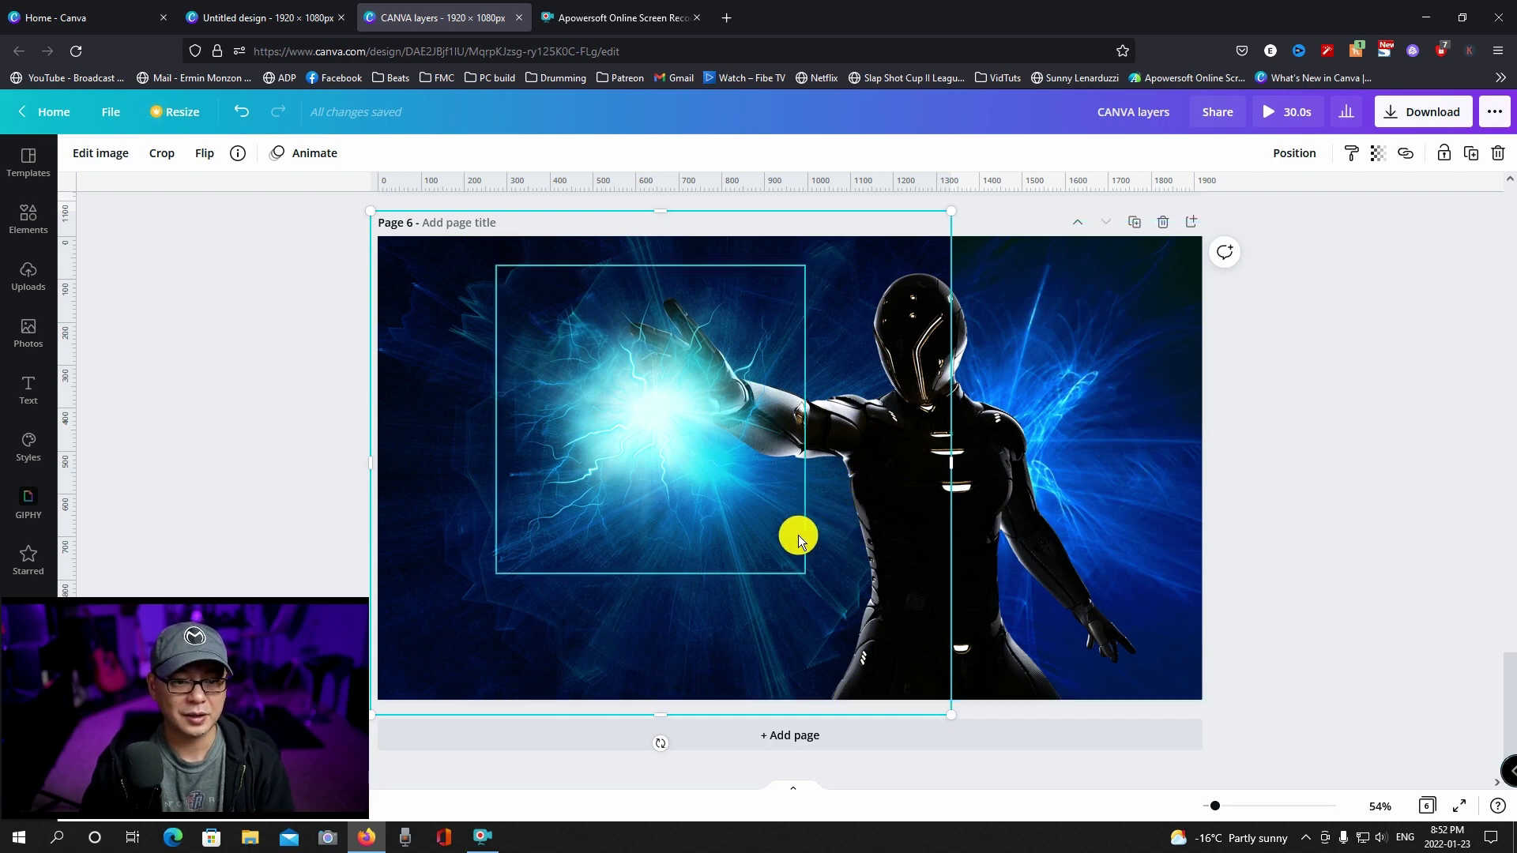
Nudge and enlarge the Page 6 starburst, then set its transparency to 57
left_click_drag(715, 624, 682, 580)
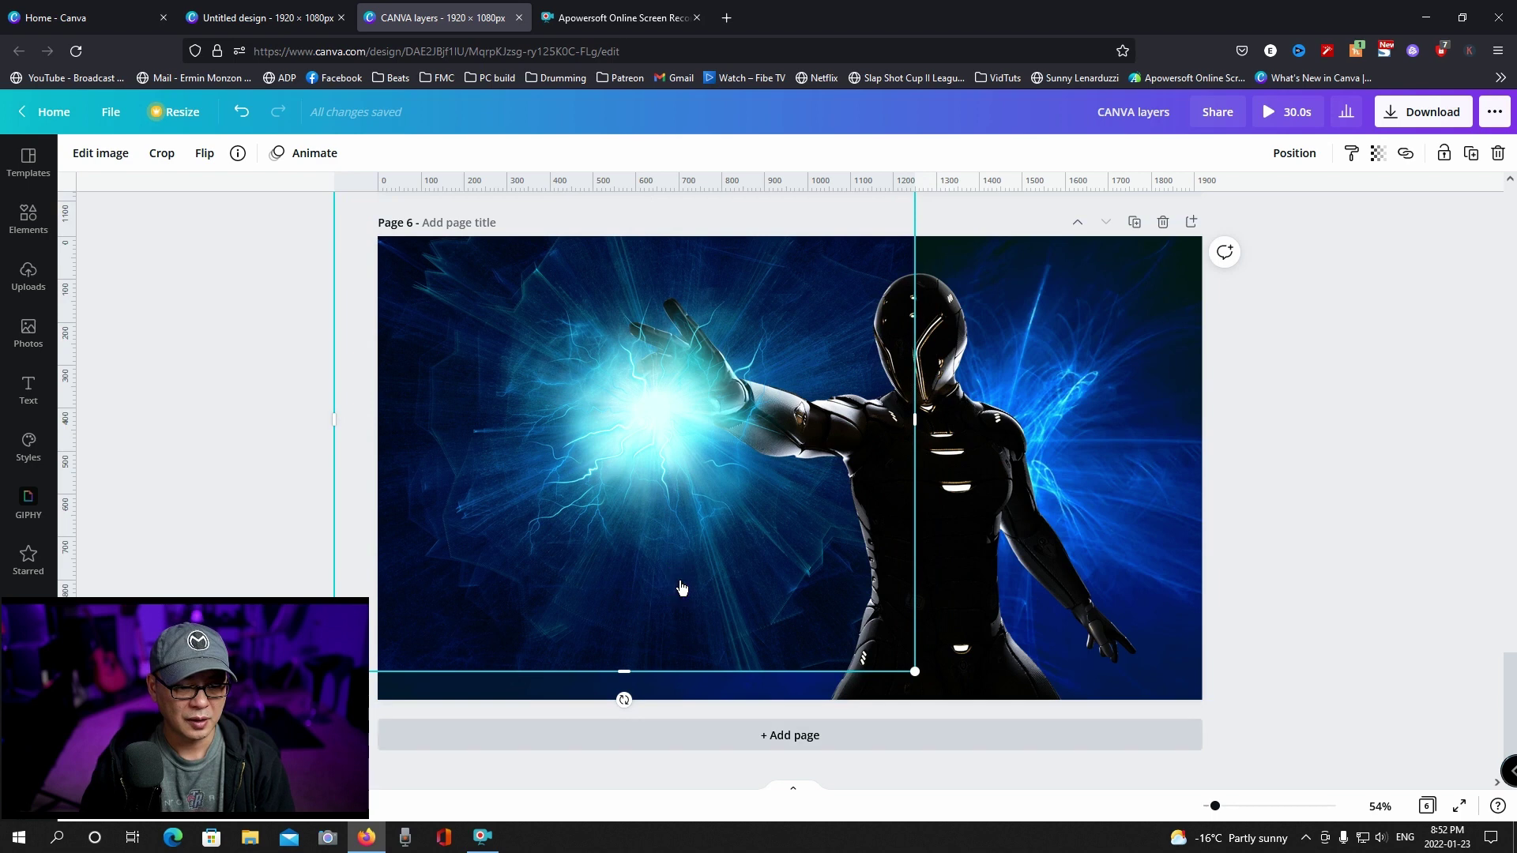
left_click_drag(914, 674, 937, 714)
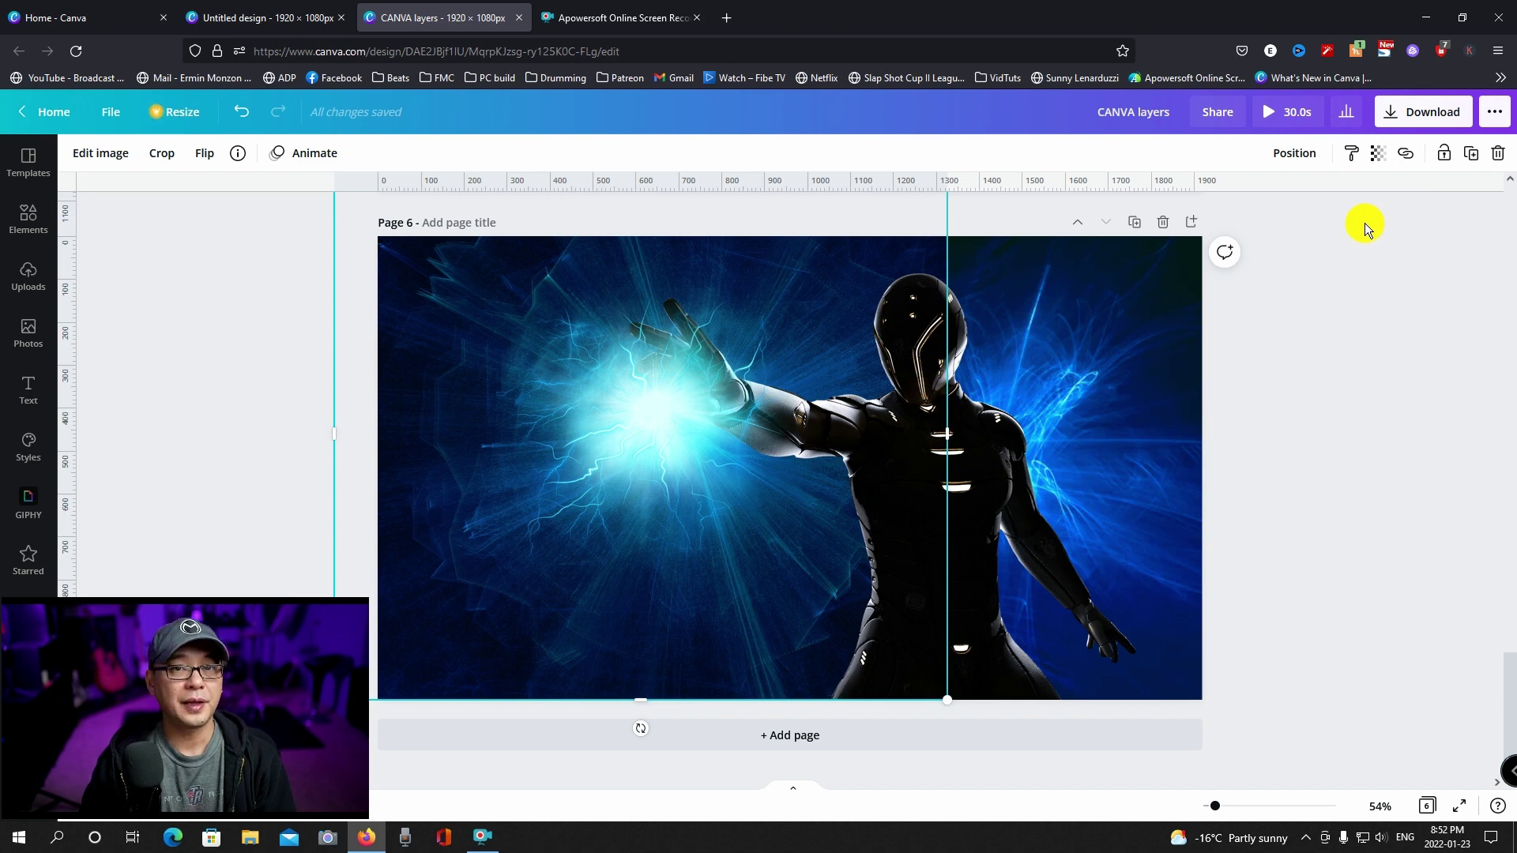
left_click(1374, 157)
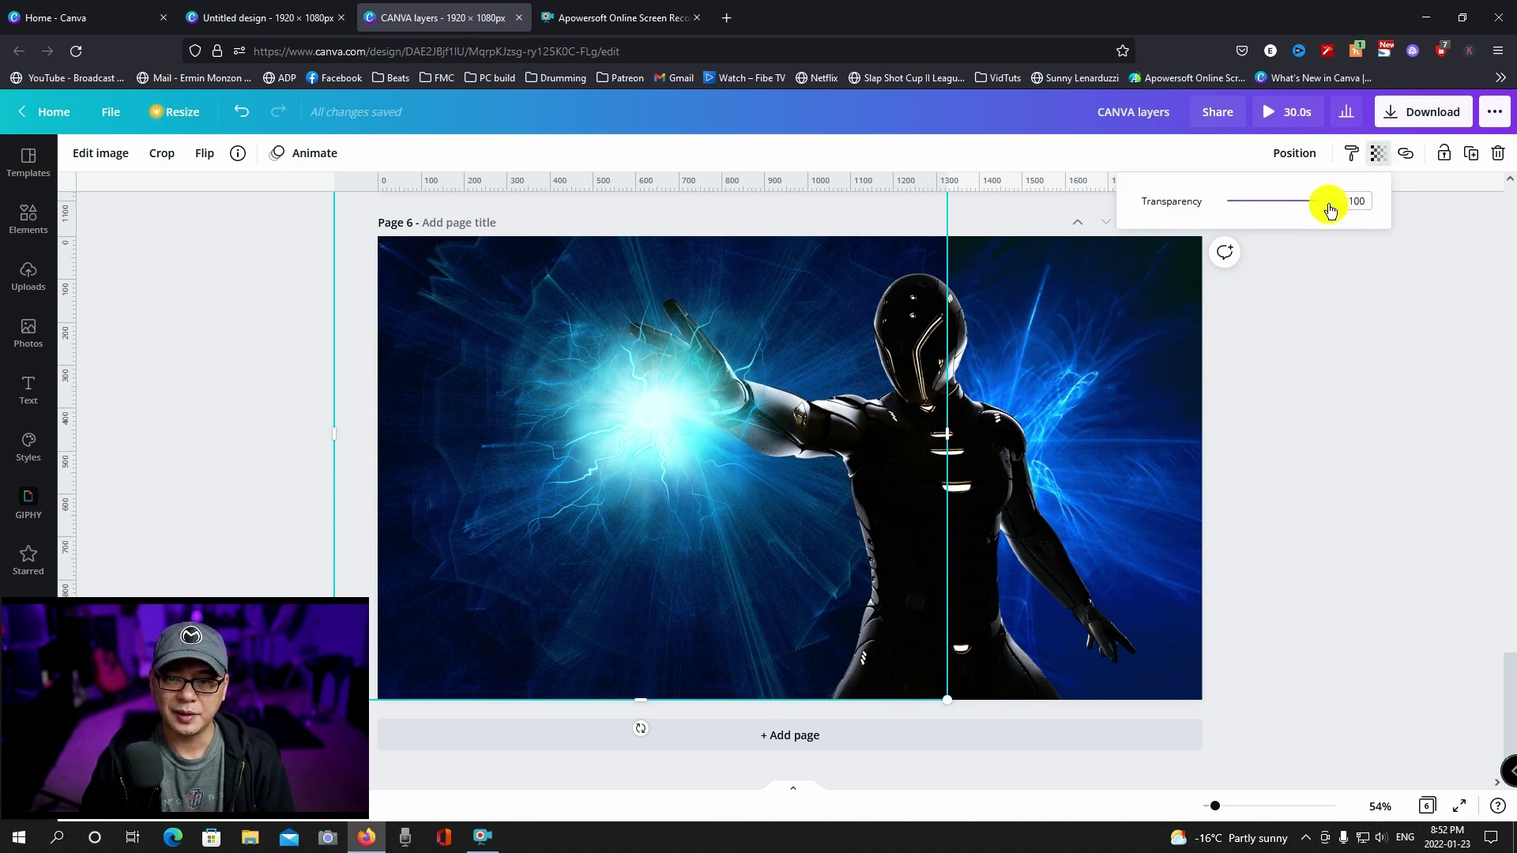
left_click_drag(1330, 210, 1272, 206)
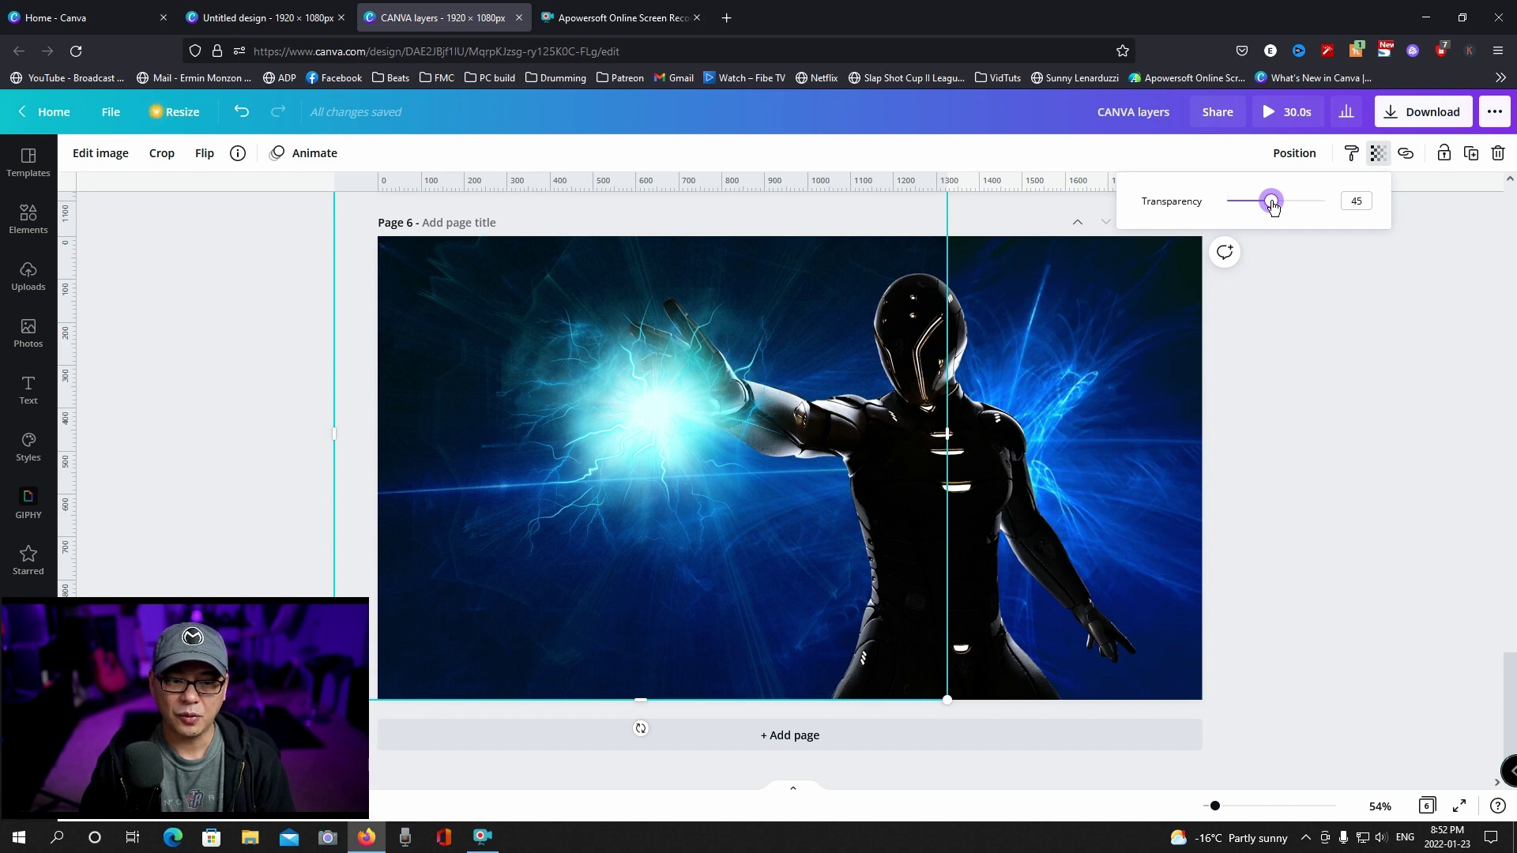
left_click_drag(1273, 205, 1285, 216)
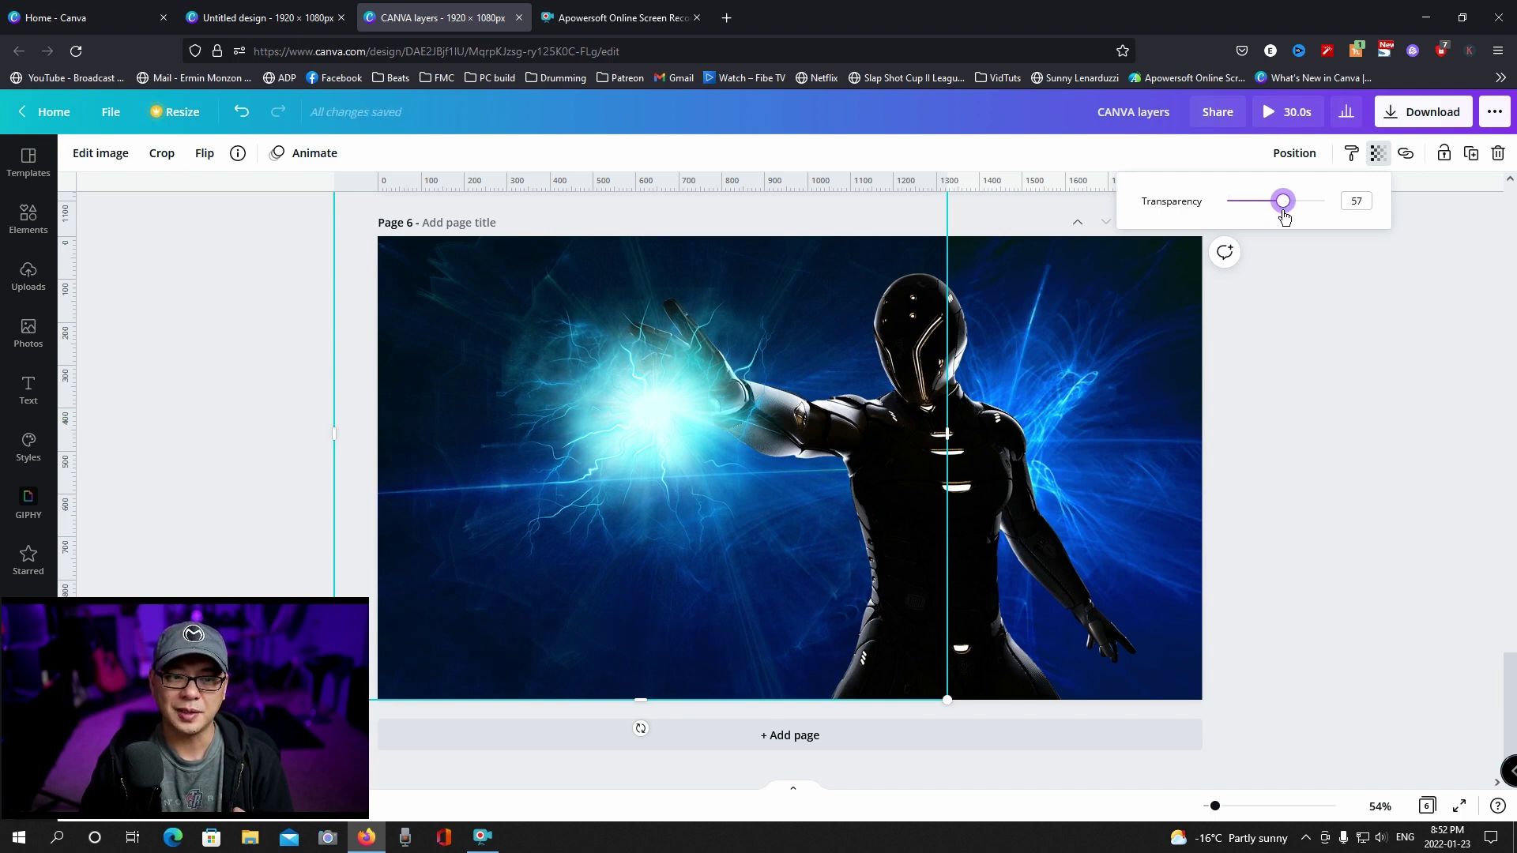
left_click(811, 800)
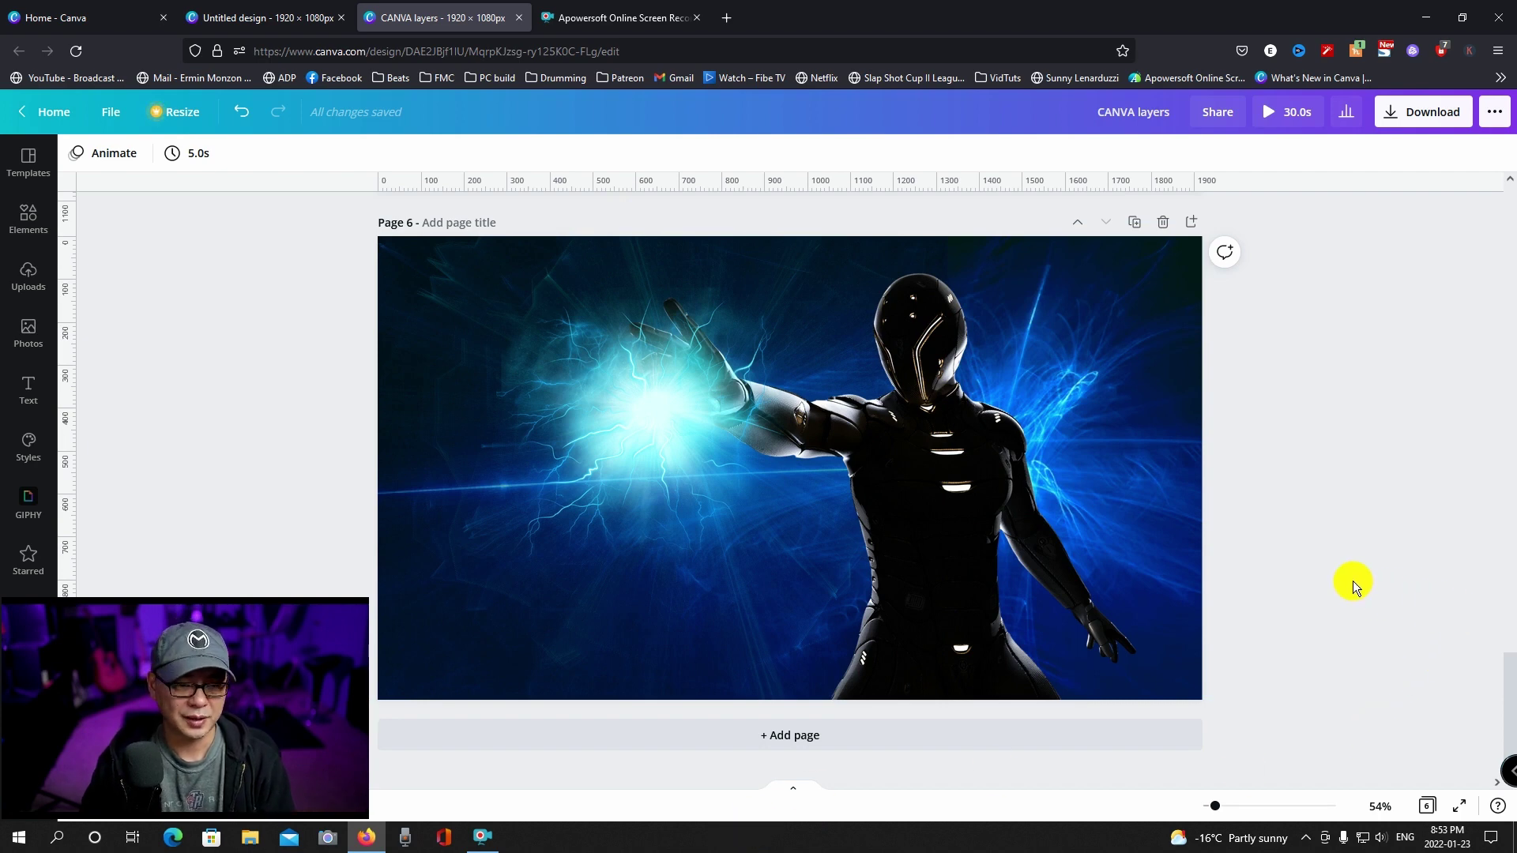
scroll(1352, 581, "up", 20)
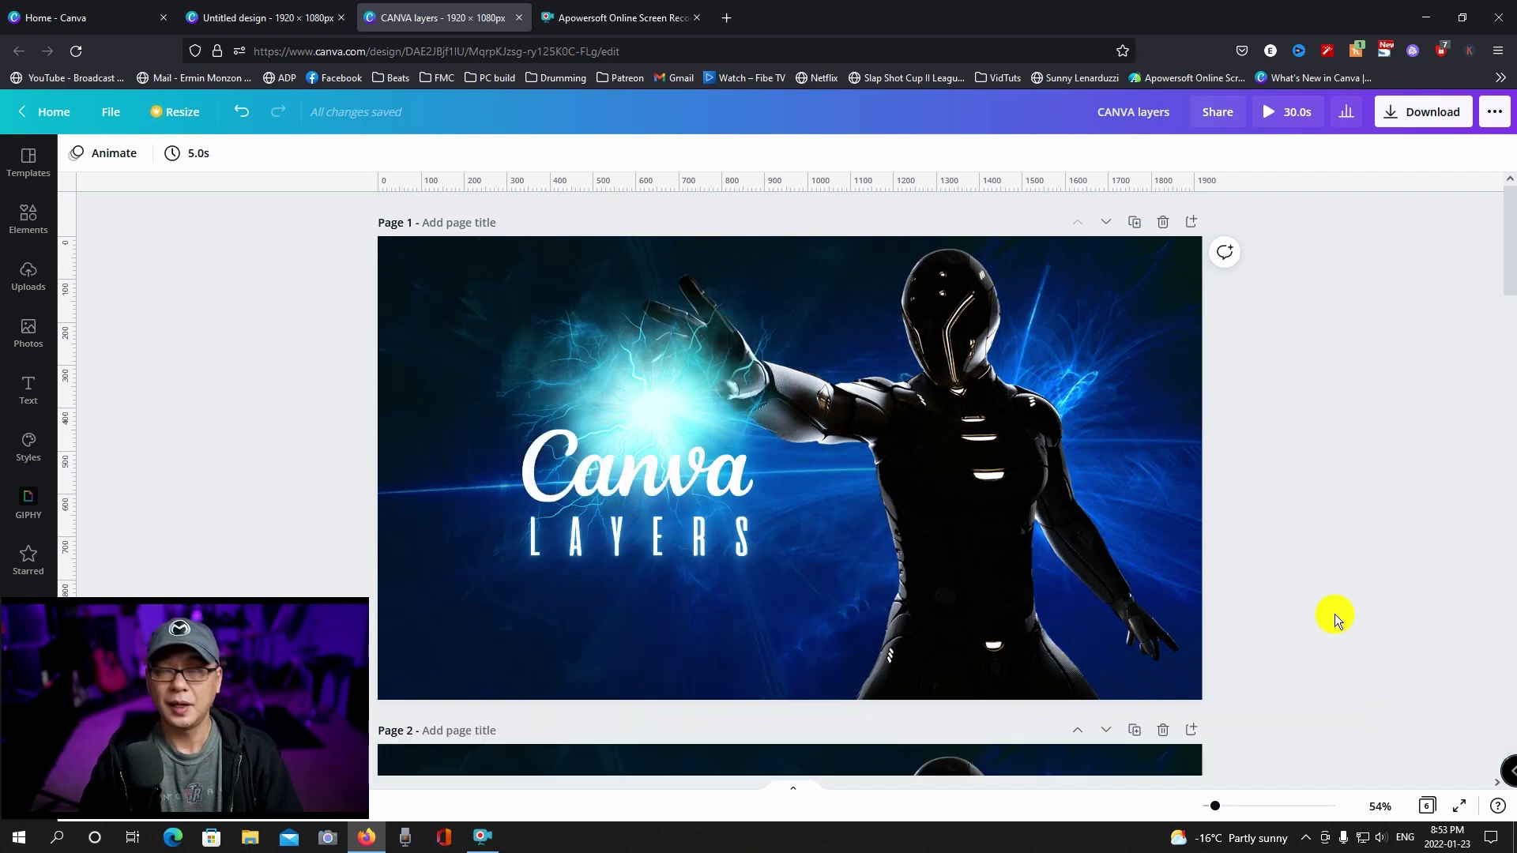
Copy the 'Canva' and 'LAYERS' title elements from Page 1 and paste them onto Page 6
left_click(604, 458)
left_click(640, 548, "shift")
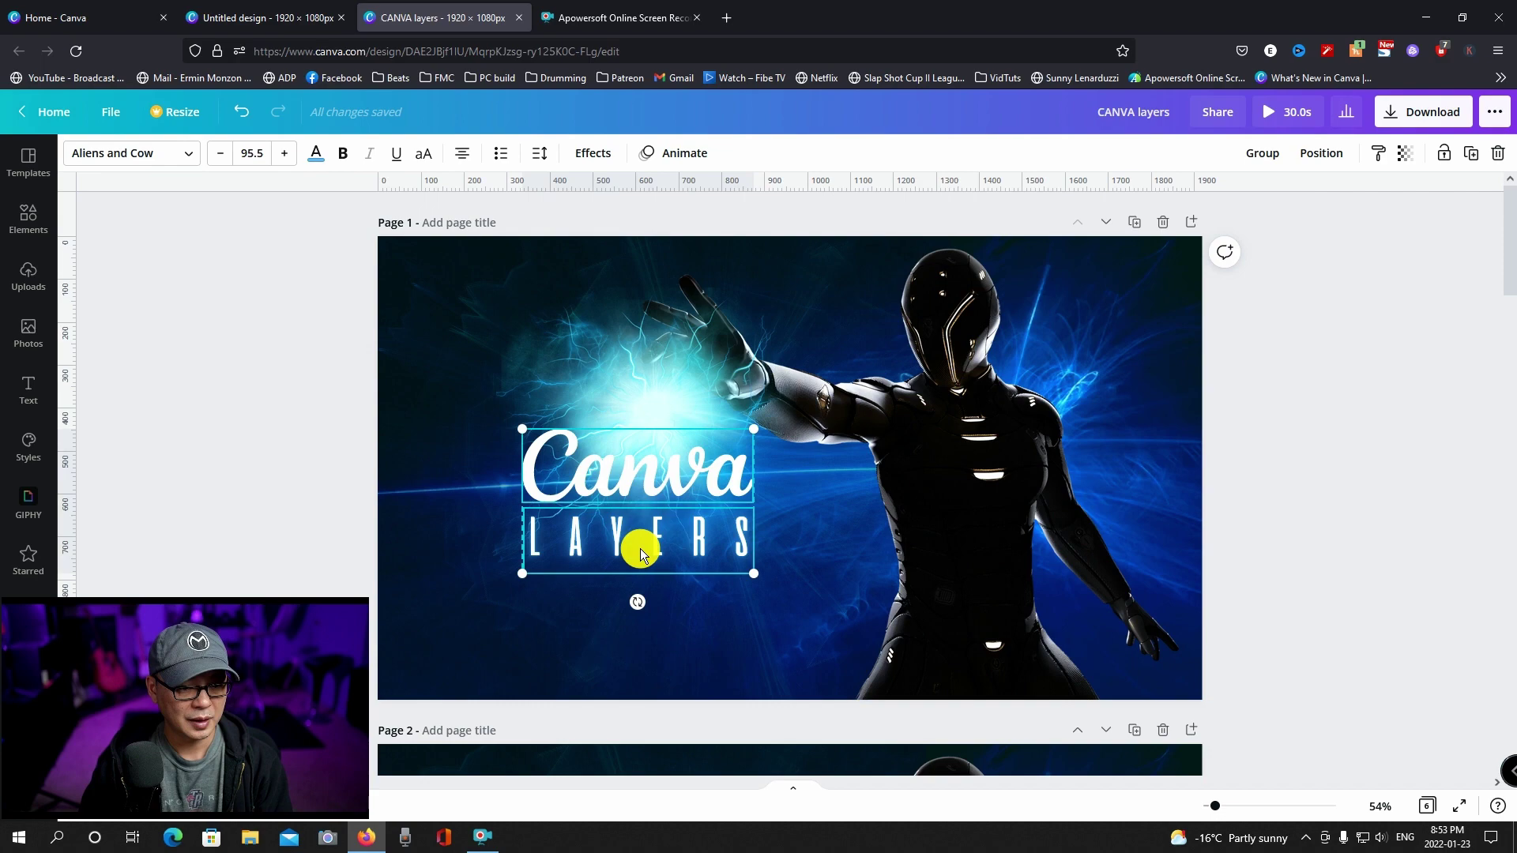
scroll(643, 553, "down", 20)
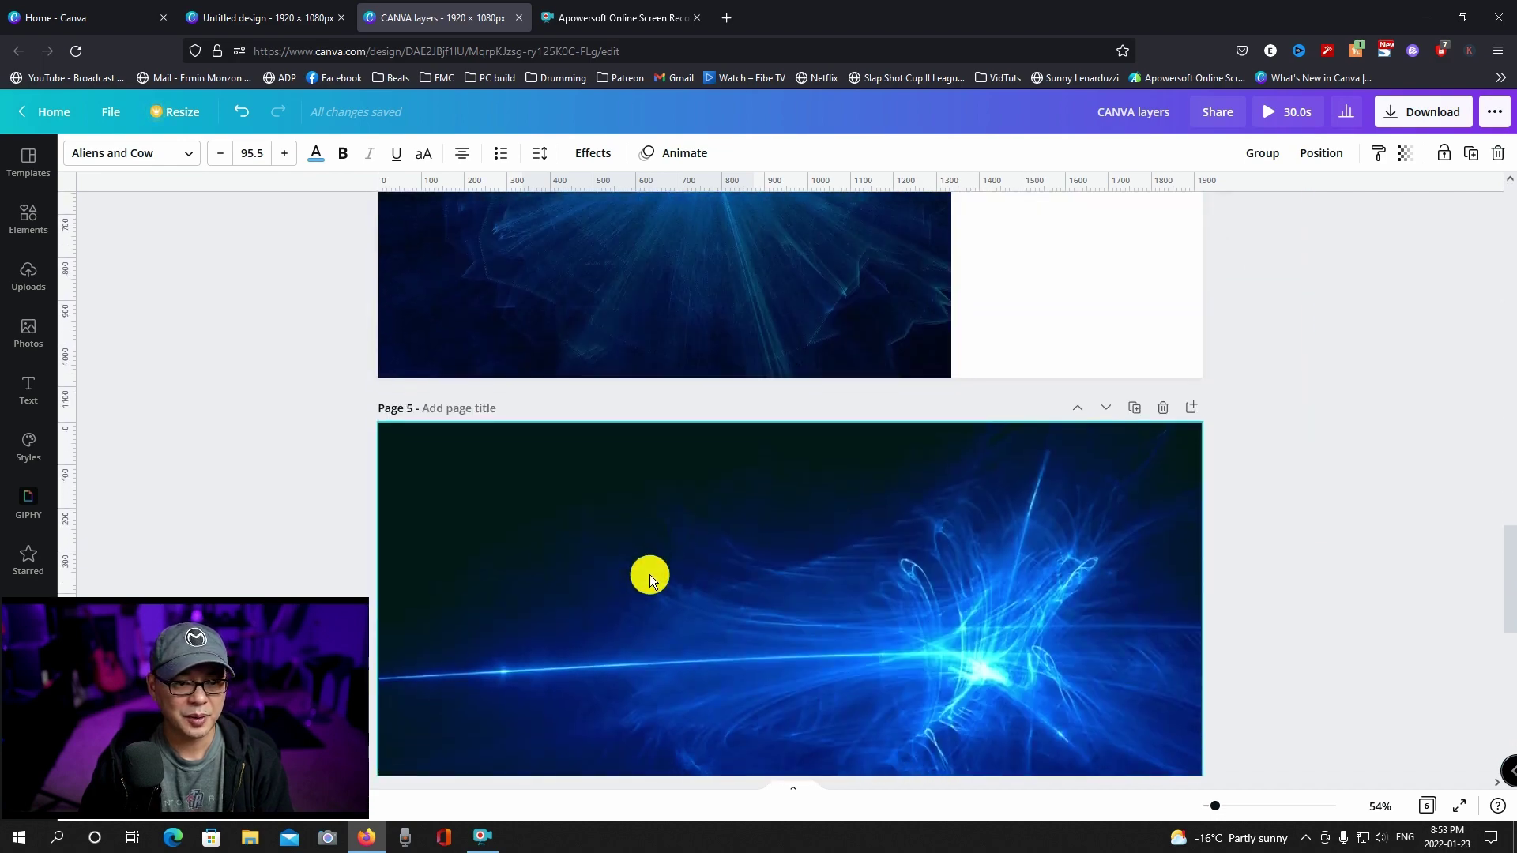
scroll(649, 575, "down", 7)
left_click(450, 565)
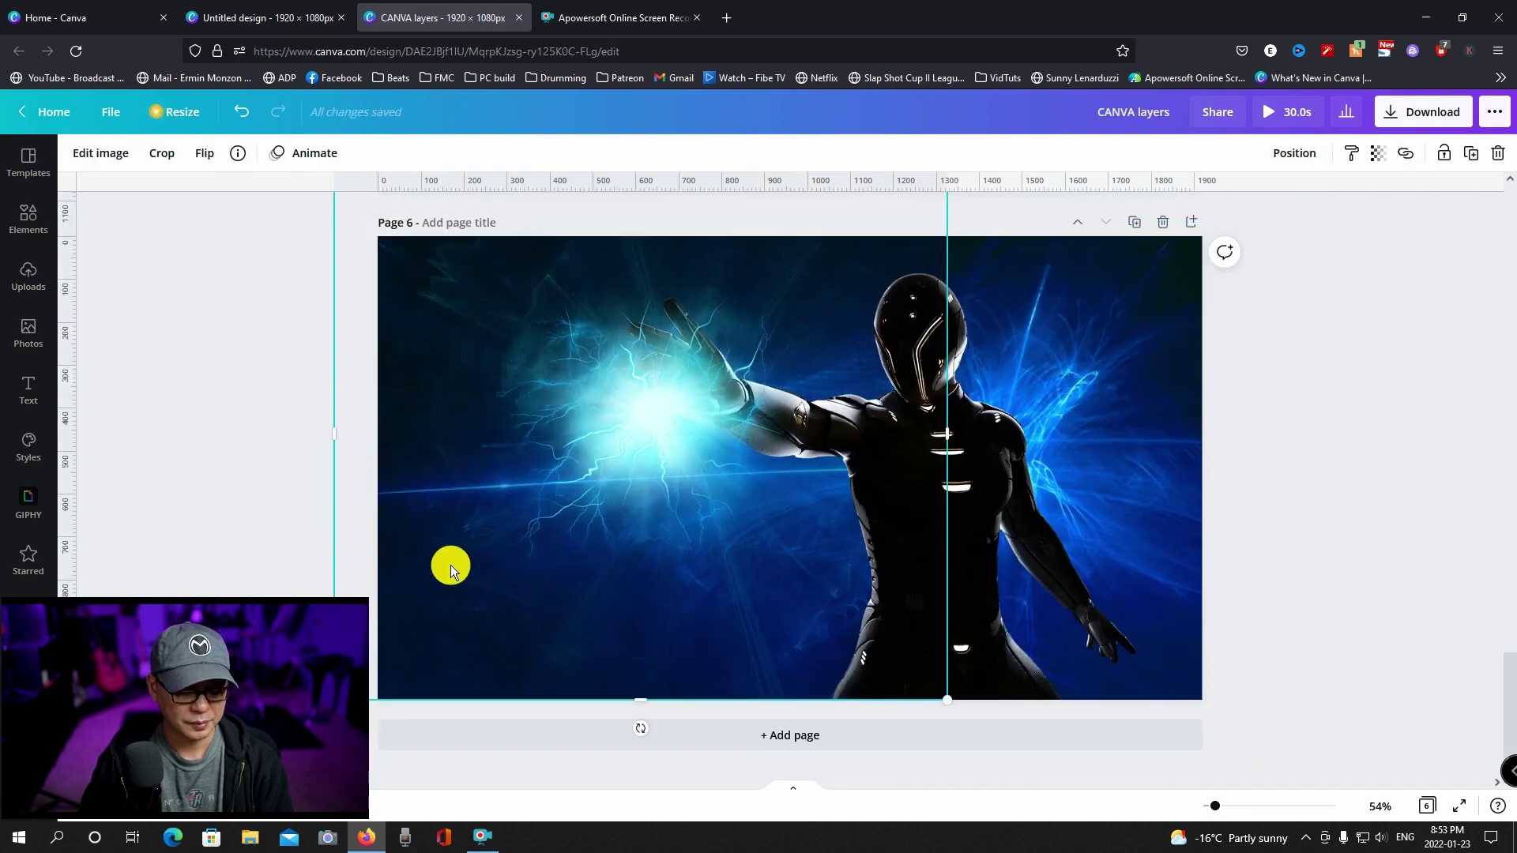
key("ctrl+v")
left_click(571, 454)
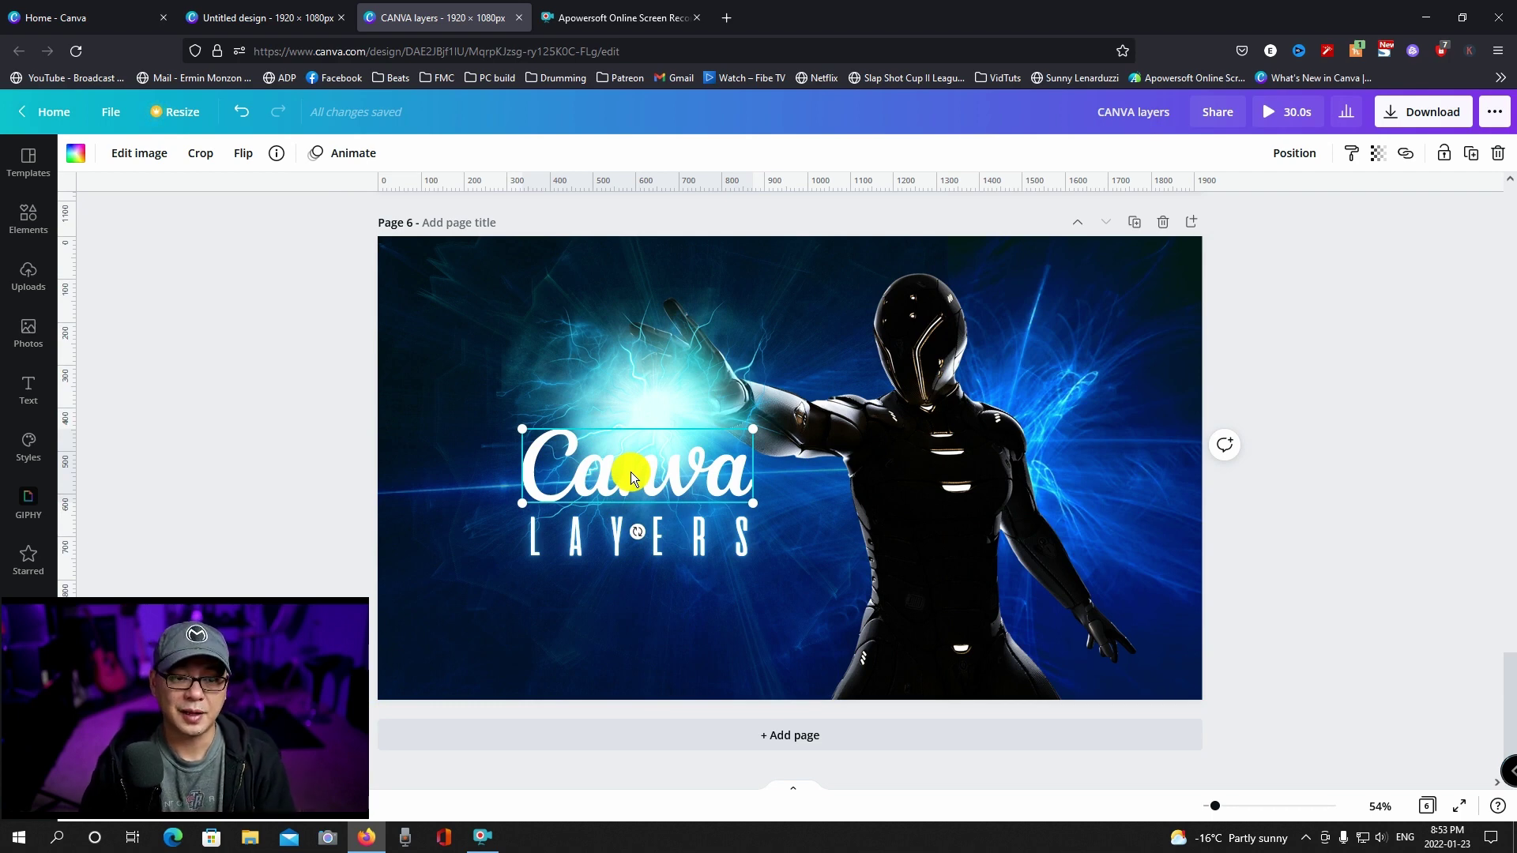
left_click(591, 538)
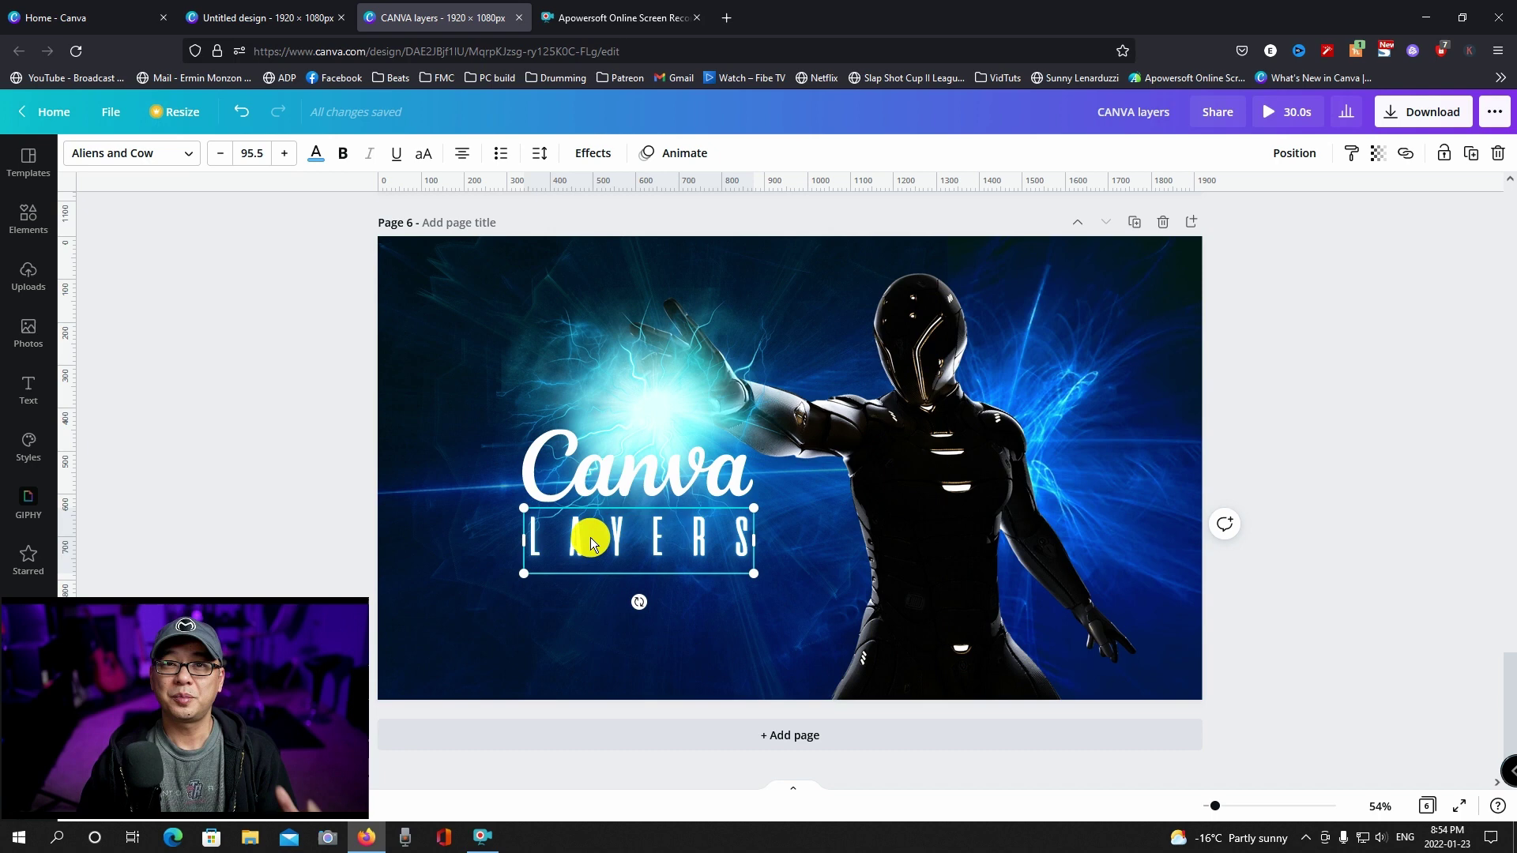